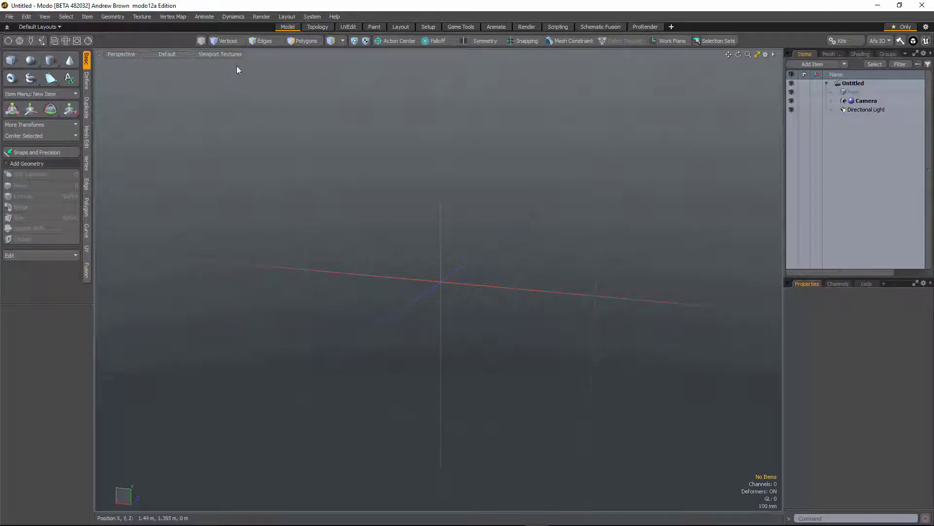
# - Open the viewport's RayGL options from the shading styles, look them over, and close them
pyautogui.click(168, 53)
pyautogui.click(168, 51)
pyautogui.click(168, 52)
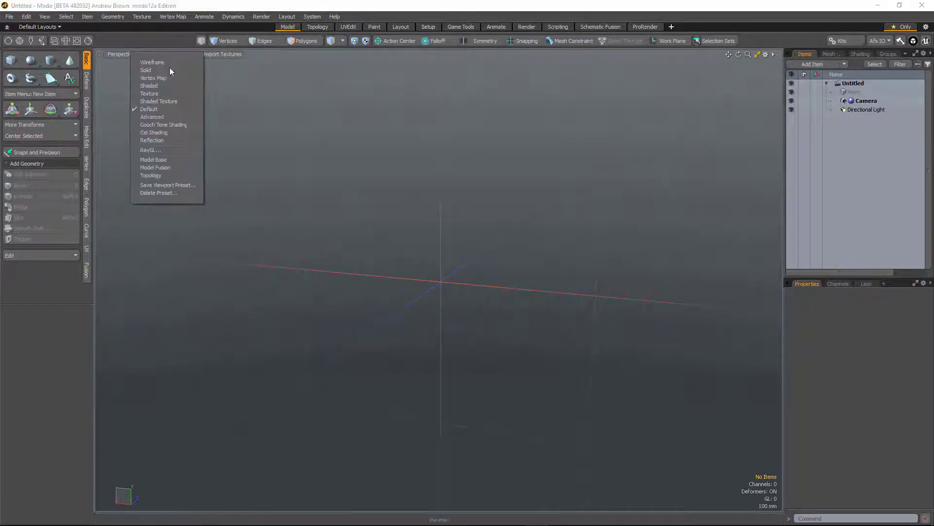
pyautogui.click(165, 150)
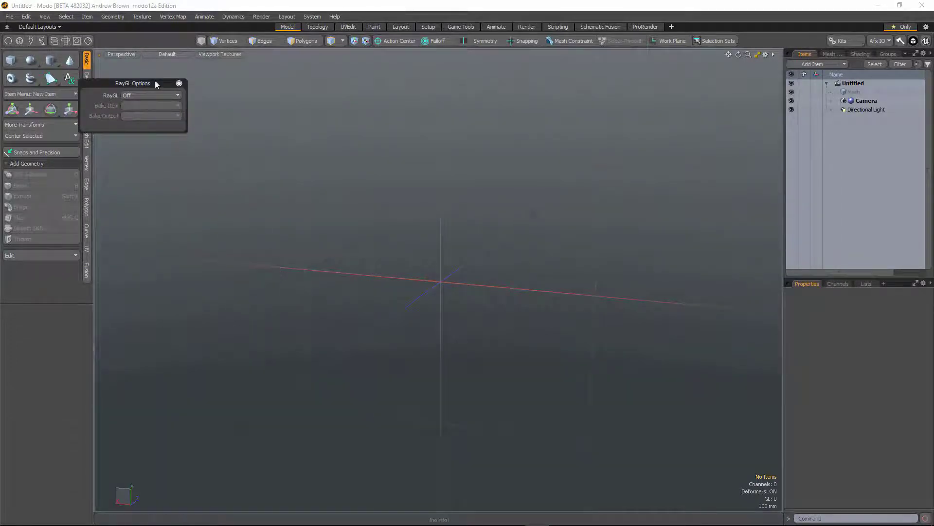
pyautogui.click(179, 83)
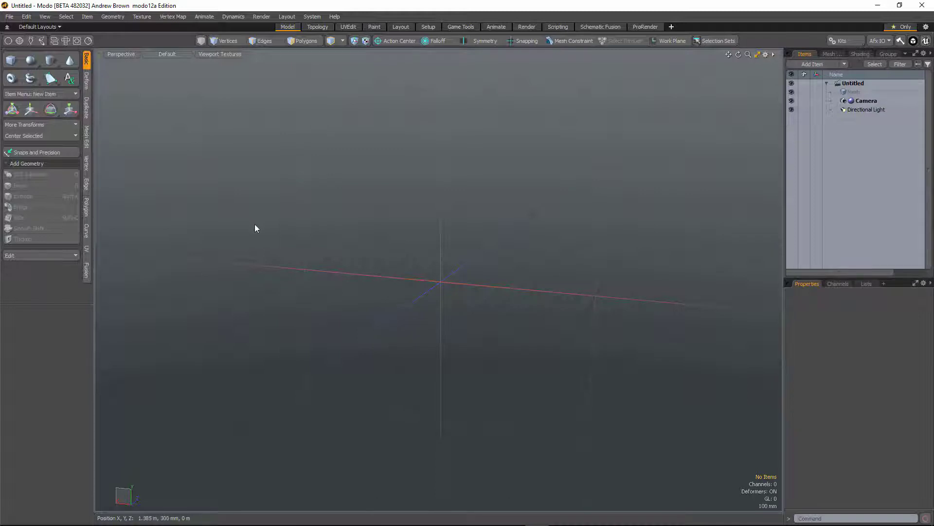
# - Toggle through the pop-up mini toolbar at different spots in the viewport and dismiss it
pyautogui.press('ctrl')
pyautogui.press('ctrl')
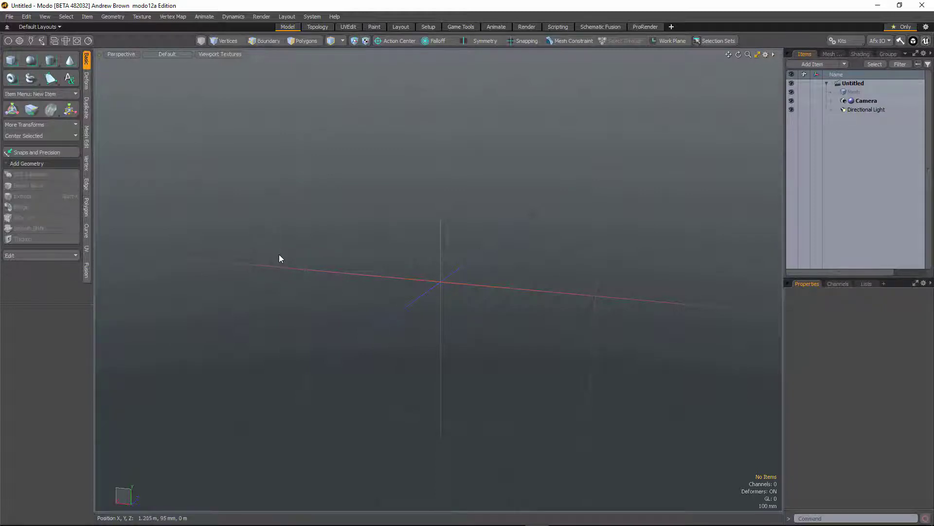
pyautogui.hotkey('ctrl', 'Tab')
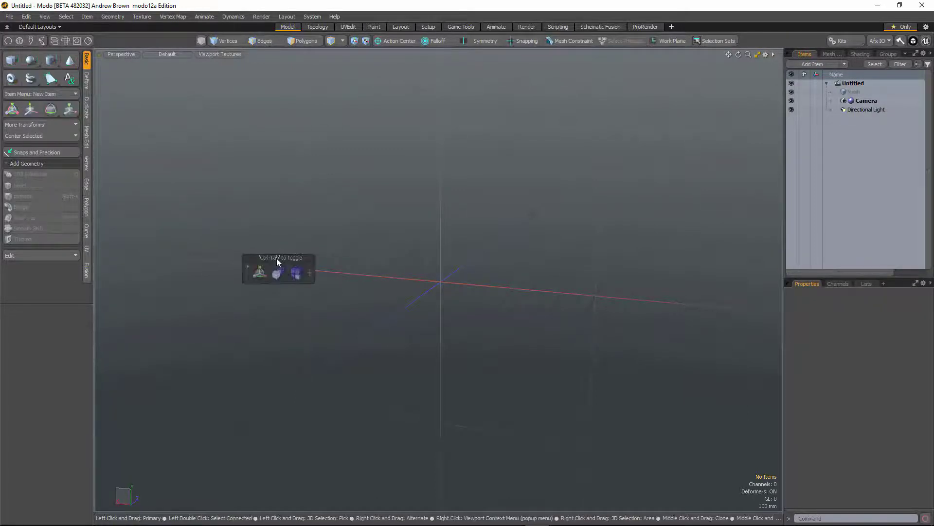
pyautogui.hotkey('ctrl', 'Tab')
pyautogui.hotkey('ctrl', 'Tab')
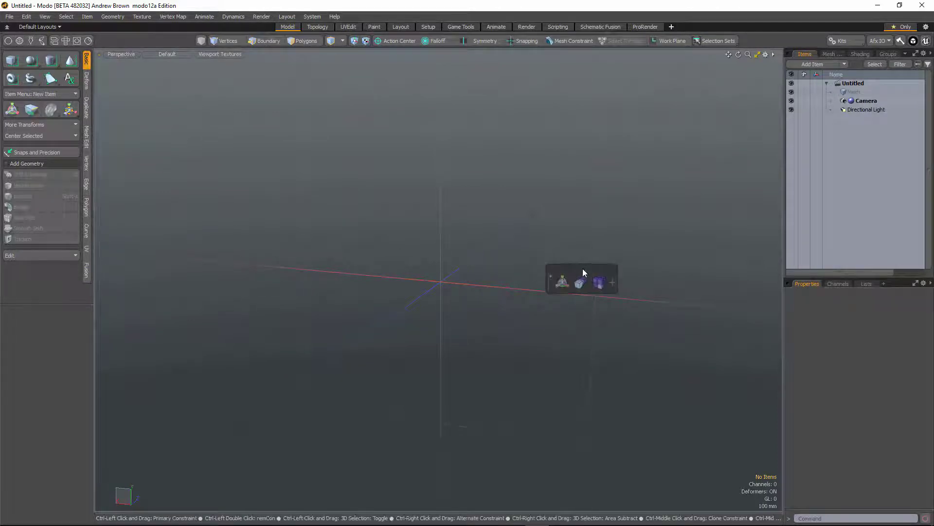
pyautogui.hotkey('ctrl', 'Tab')
pyautogui.hotkey('ctrl', 'Tab')
pyautogui.hotkey('ctrl', 'Tab')
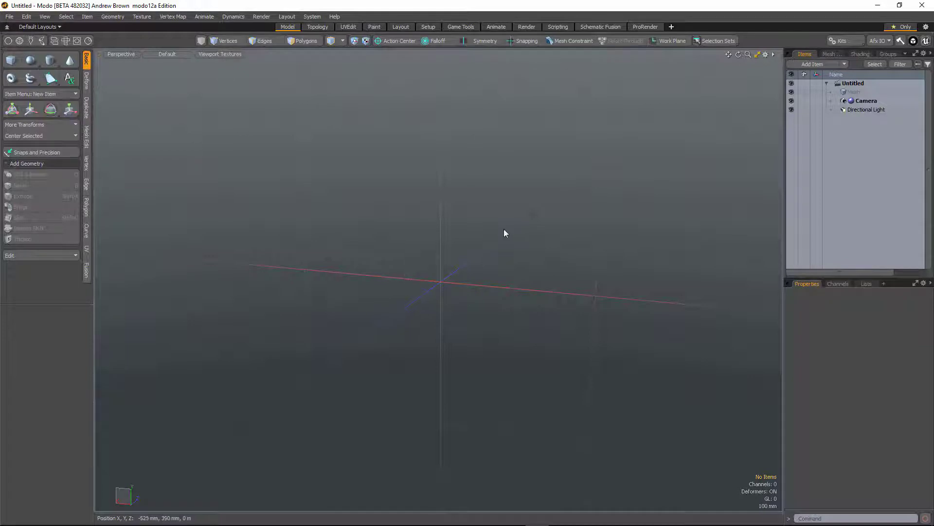
# - Open the preferences to examine the OpenGL display settings, and close them
pyautogui.click(312, 17)
pyautogui.click(314, 26)
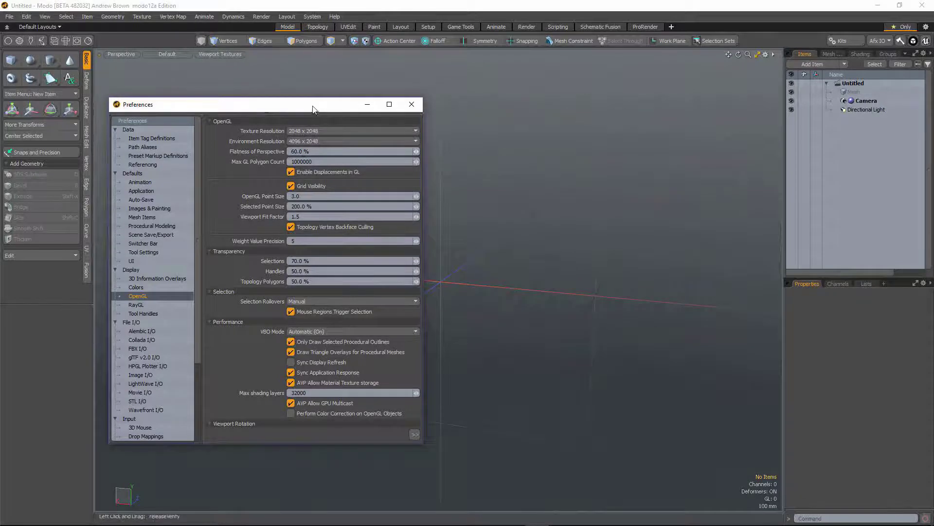
pyautogui.moveTo(313, 107); pyautogui.dragTo(279, 130)
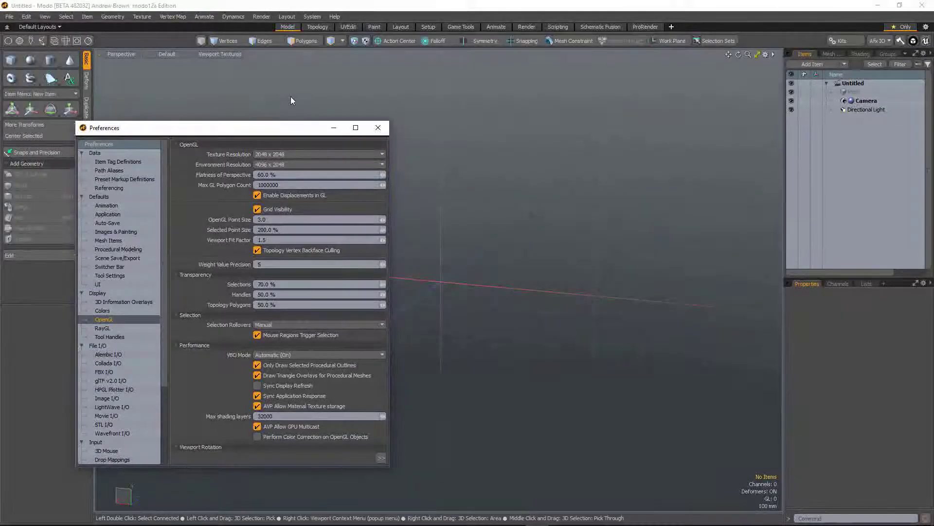
pyautogui.click(378, 128)
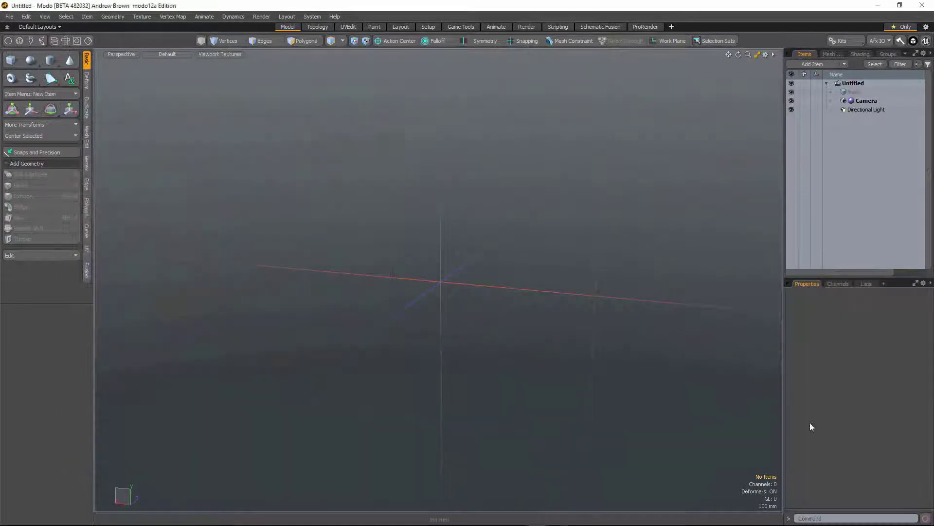
# - Add a default sphere at the scene's origin and view it in perspective
pyautogui.keyDown('alt'); pyautogui.moveTo(468, 289); pyautogui.dragTo(427, 308); pyautogui.keyUp('alt')
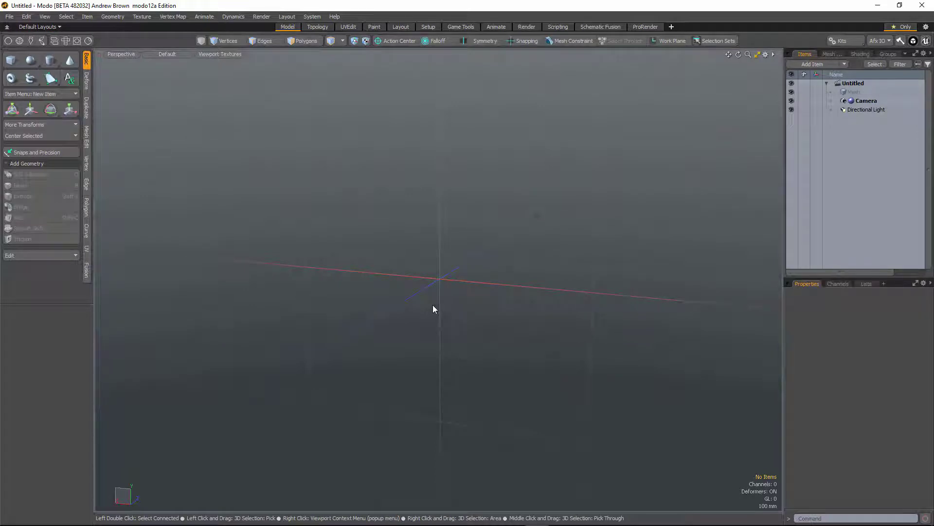
pyautogui.keyDown('alt'); pyautogui.moveTo(505, 308); pyautogui.dragTo(444, 336); pyautogui.keyUp('alt')
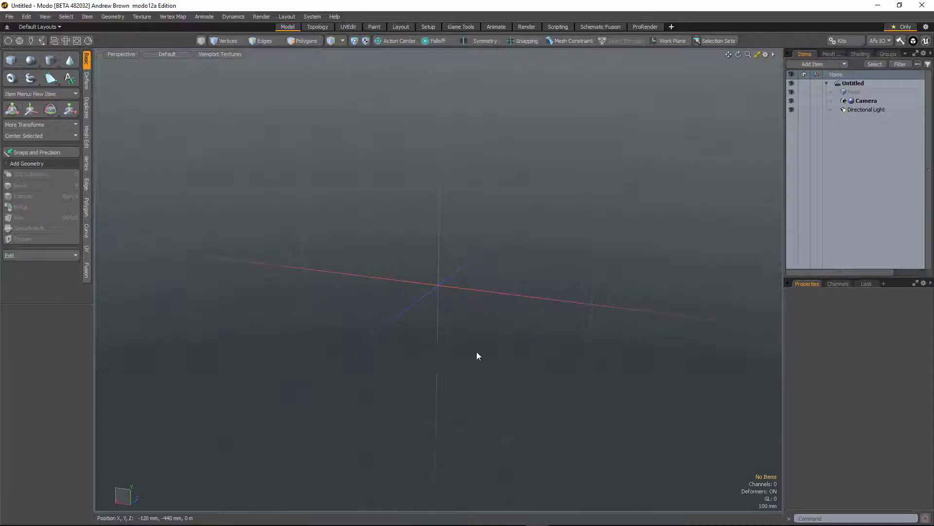
pyautogui.keyDown('alt'); pyautogui.moveTo(496, 323); pyautogui.dragTo(443, 363); pyautogui.keyUp('alt')
pyautogui.click(31, 61)
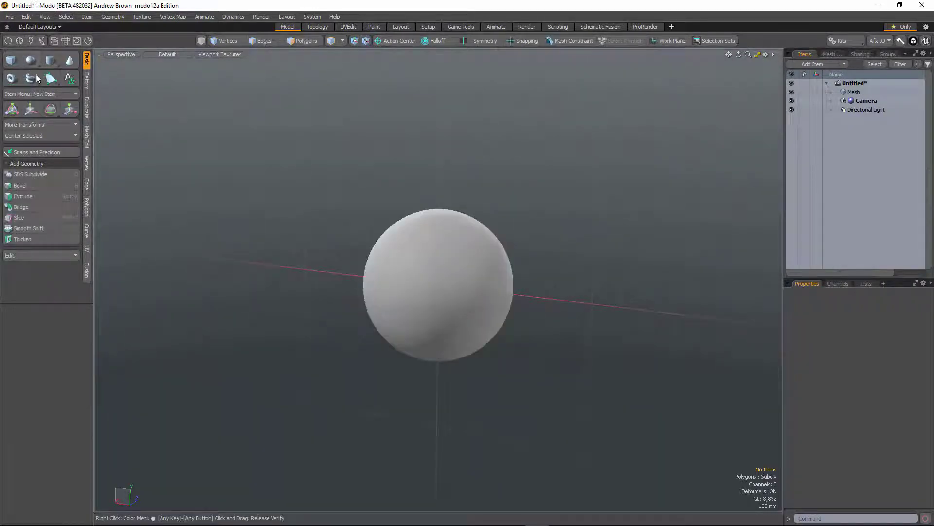
pyautogui.keyDown('alt'); pyautogui.moveTo(494, 412); pyautogui.dragTo(484, 457); pyautogui.keyUp('alt')
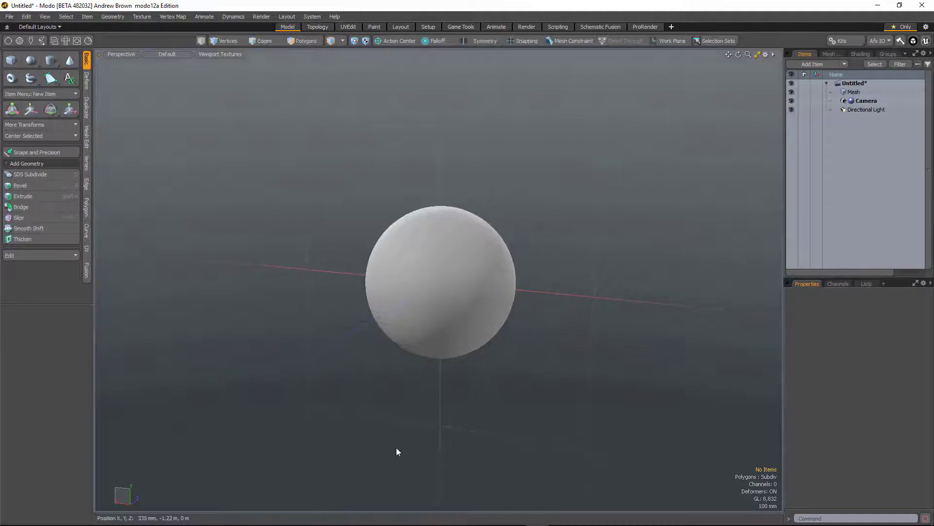
pyautogui.moveTo(397, 448)
pyautogui.keyDown('alt'); pyautogui.mouseDown()
pyautogui.moveTo(476, 355)
pyautogui.moveTo(414, 460)
pyautogui.mouseUp(); pyautogui.keyUp('alt')
pyautogui.keyDown('alt'); pyautogui.moveTo(467, 414); pyautogui.dragTo(478, 431); pyautogui.keyUp('alt')
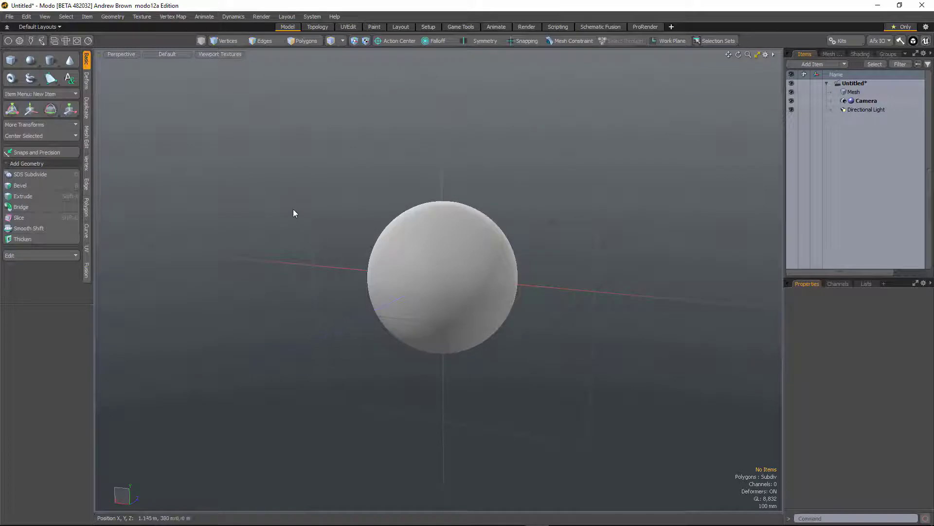
# - Select the sphere and review the Selected Item Drawing choices in the drawing and control settings of the 3D viewport properties
pyautogui.click(428, 259)
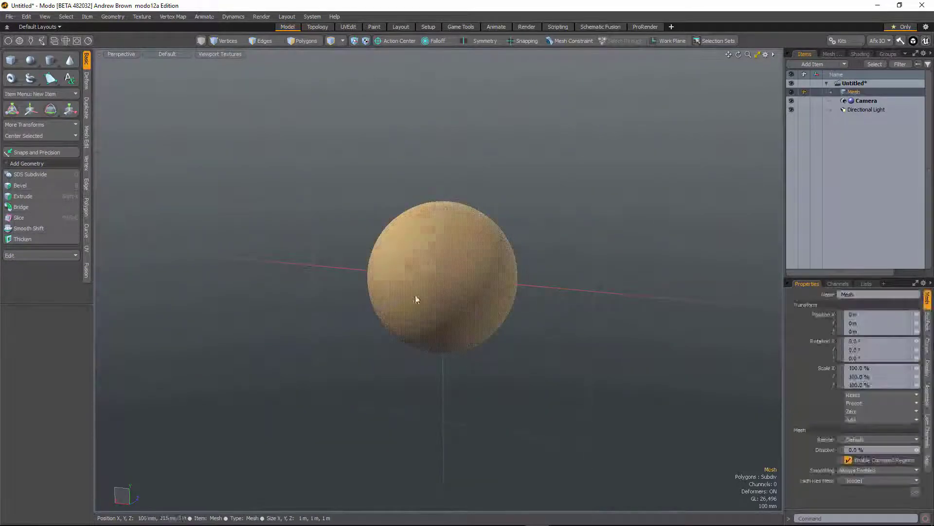
pyautogui.press('o')
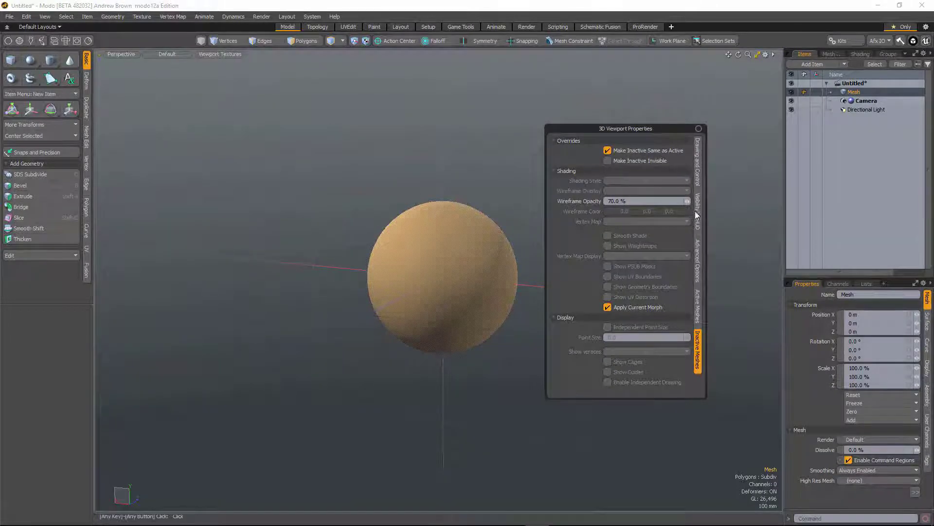
pyautogui.click(699, 160)
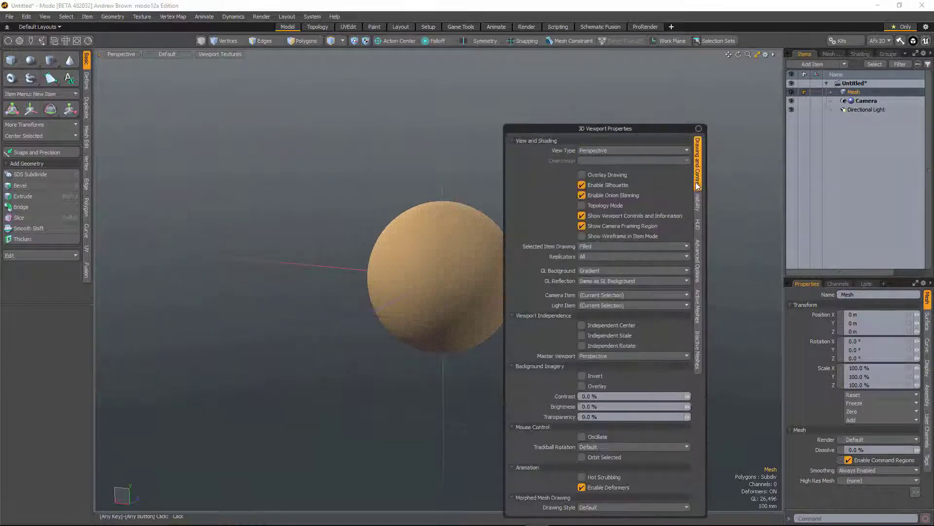
pyautogui.click(597, 245)
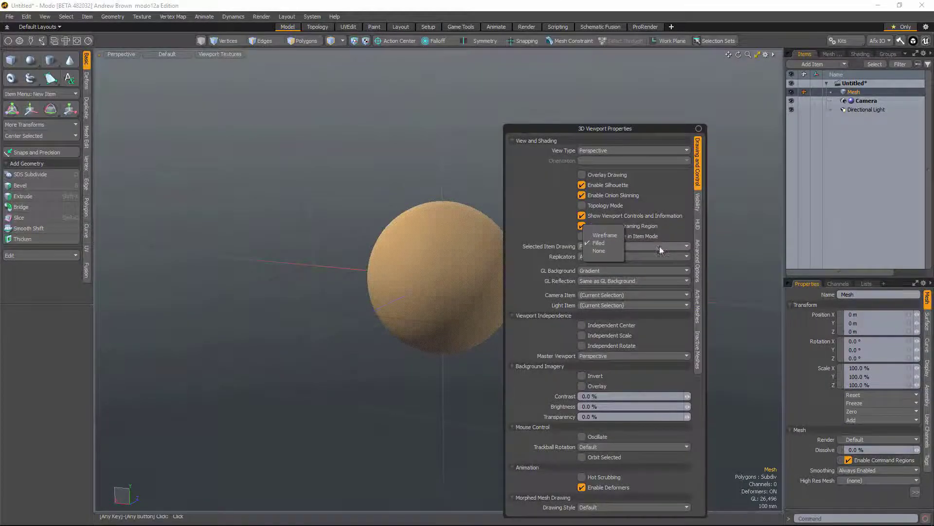
pyautogui.click(632, 258)
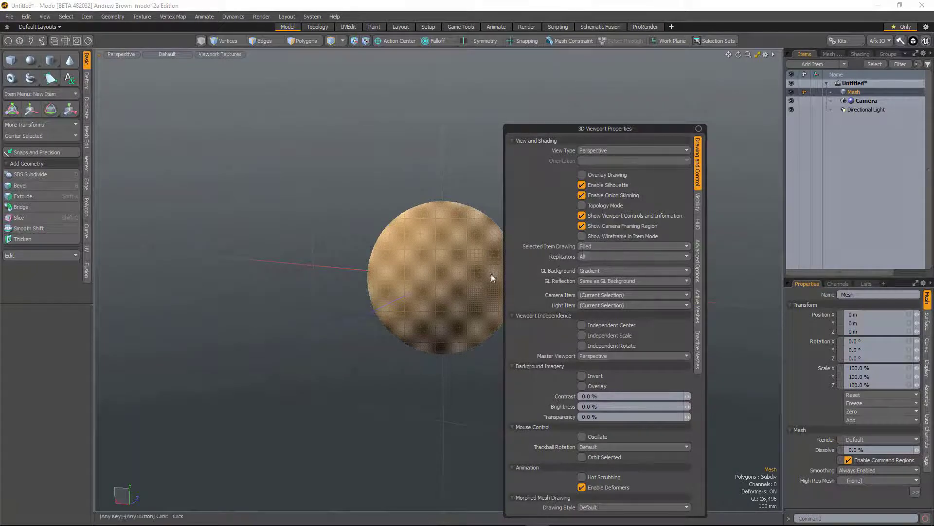
# - Close the viewport properties and switch to polygon selection mode on the sphere mesh
pyautogui.press('alt')
pyautogui.keyDown('alt'); pyautogui.keyDown('shift'); pyautogui.moveTo(435, 370); pyautogui.dragTo(485, 381); pyautogui.keyUp('shift'); pyautogui.keyUp('alt')
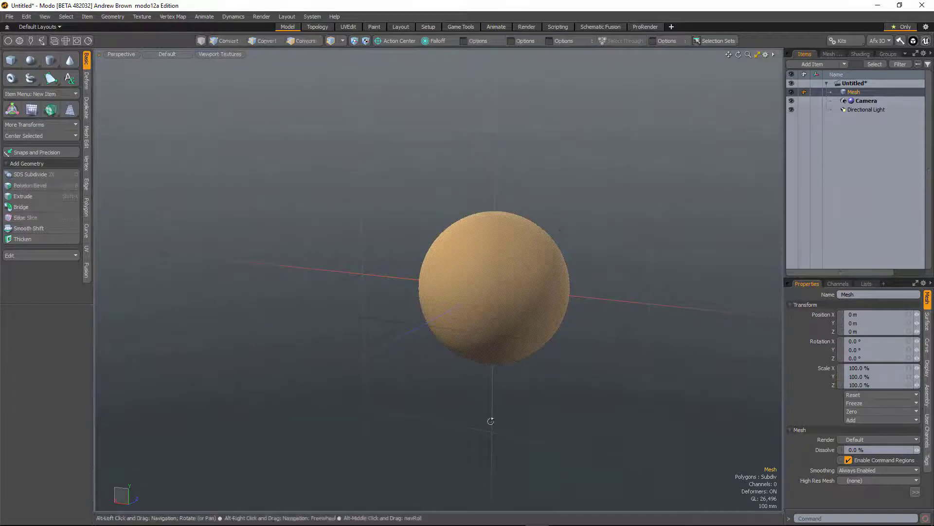
pyautogui.keyDown('alt'); pyautogui.moveTo(400, 358); pyautogui.dragTo(331, 363); pyautogui.keyUp('alt')
pyautogui.keyDown('alt'); pyautogui.keyDown('shift'); pyautogui.moveTo(370, 325); pyautogui.dragTo(367, 321); pyautogui.keyUp('shift'); pyautogui.keyUp('alt')
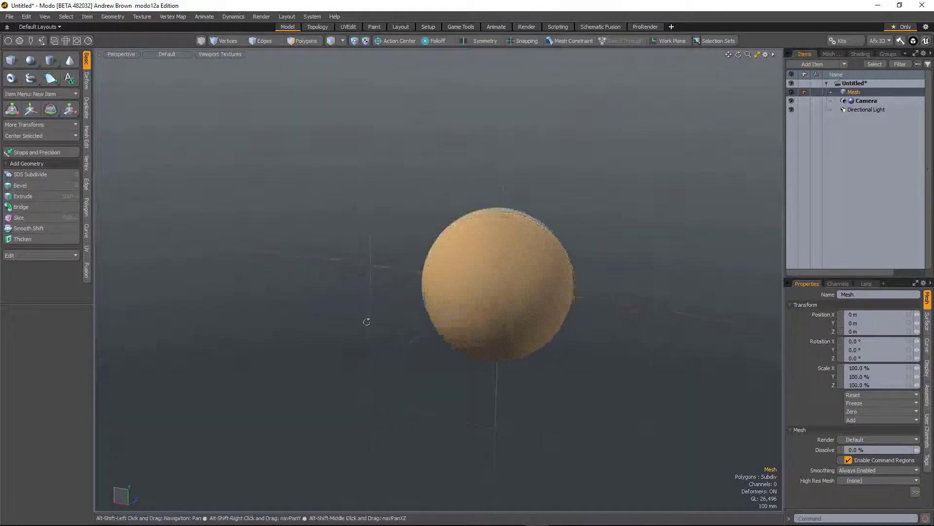
pyautogui.keyDown('alt'); pyautogui.moveTo(388, 228); pyautogui.dragTo(340, 198); pyautogui.keyUp('alt')
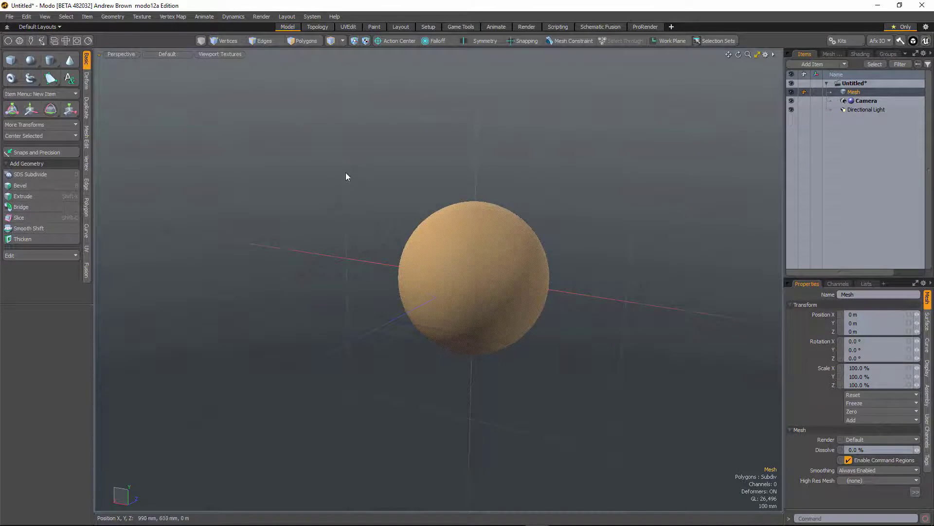
pyautogui.click(302, 42)
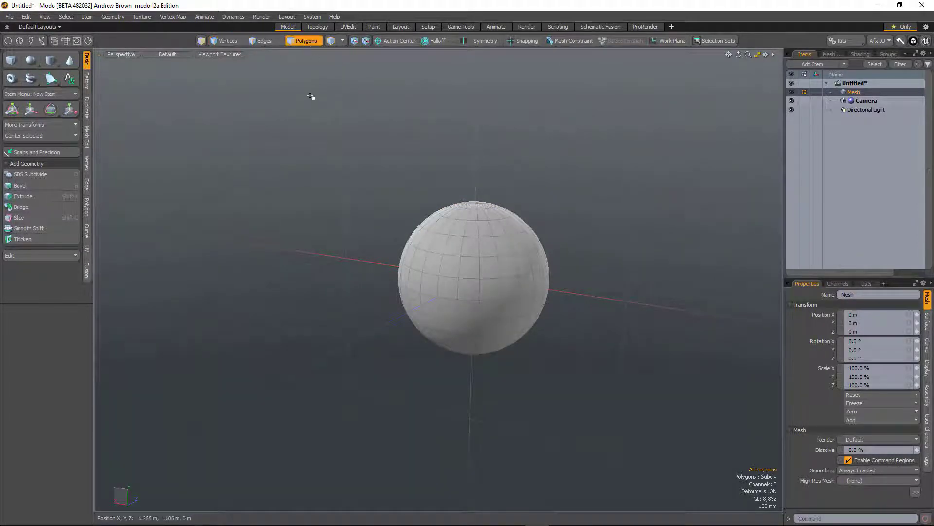
pyautogui.keyDown('alt'); pyautogui.keyDown('shift'); pyautogui.moveTo(397, 194); pyautogui.dragTo(369, 189); pyautogui.keyUp('shift'); pyautogui.keyUp('alt')
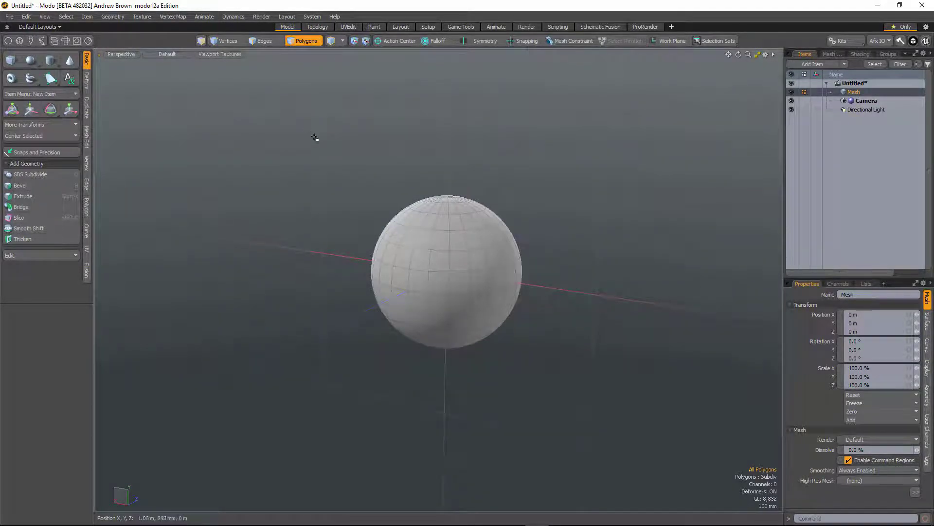
pyautogui.click(302, 41)
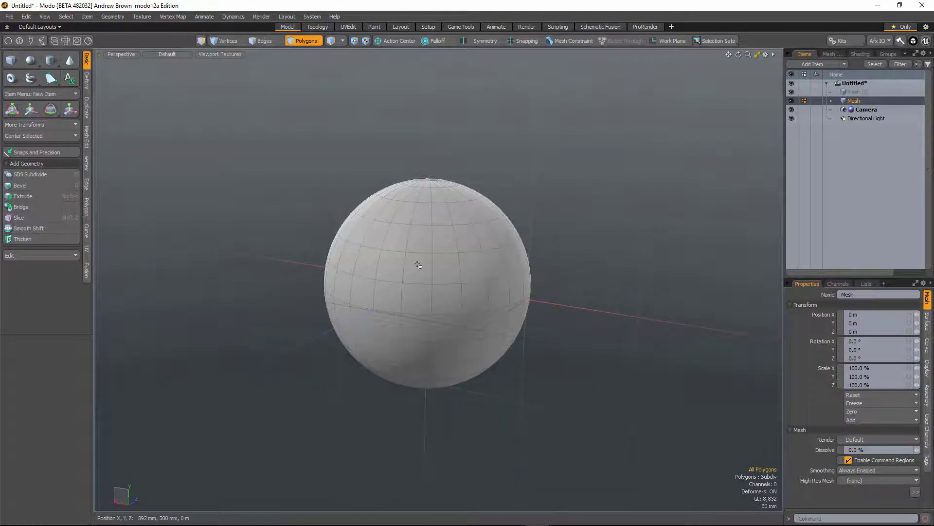
pyautogui.keyDown('alt'); pyautogui.moveTo(436, 252); pyautogui.dragTo(431, 249); pyautogui.keyUp('alt')
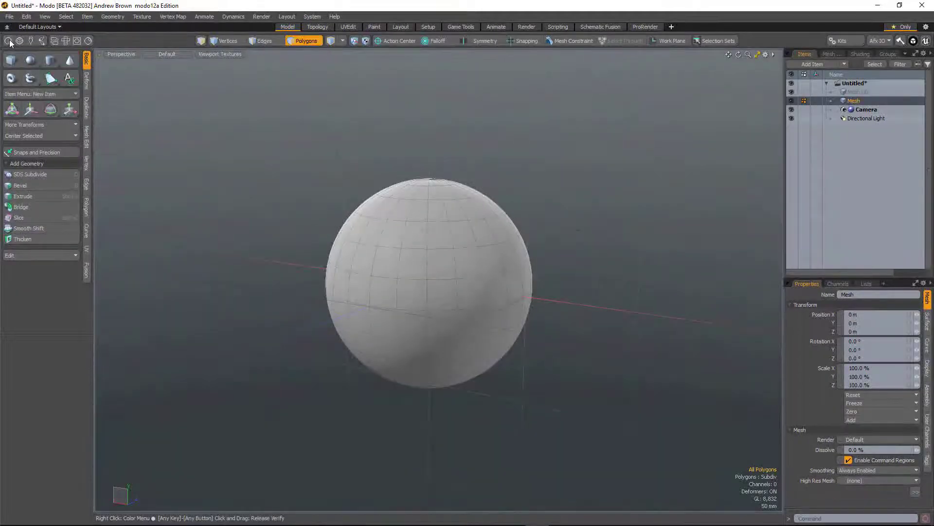
# - Open the floating Model tool palette, review the UV toolset, return to the Basic tools, and close the palette
pyautogui.click(8, 41)
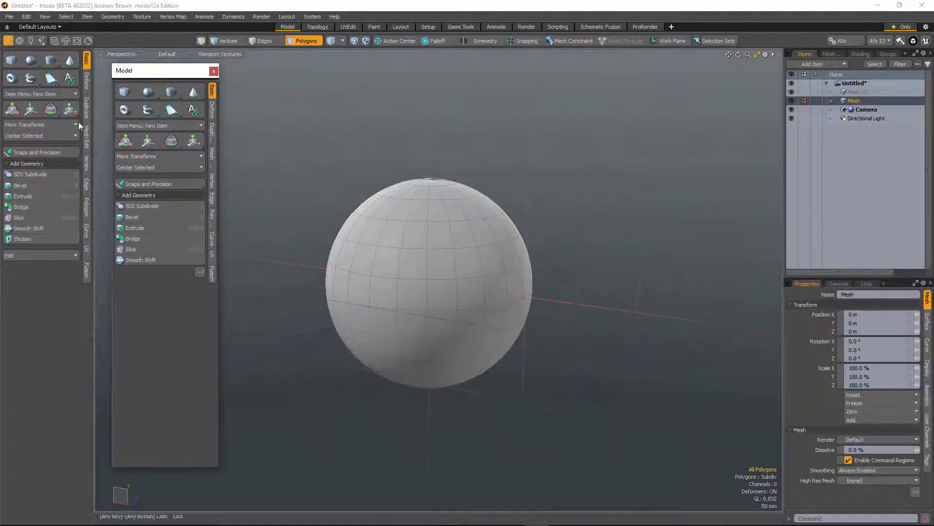
pyautogui.click(87, 250)
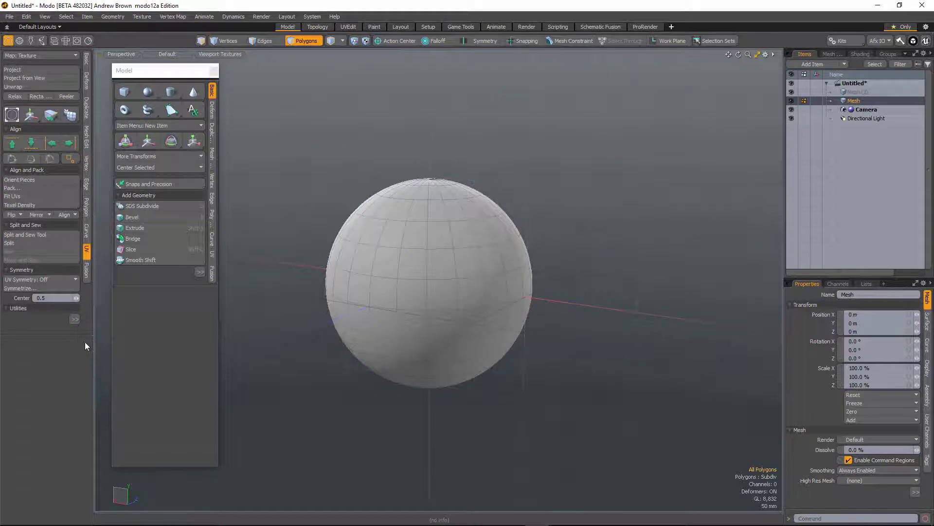
pyautogui.click(87, 62)
pyautogui.click(213, 71)
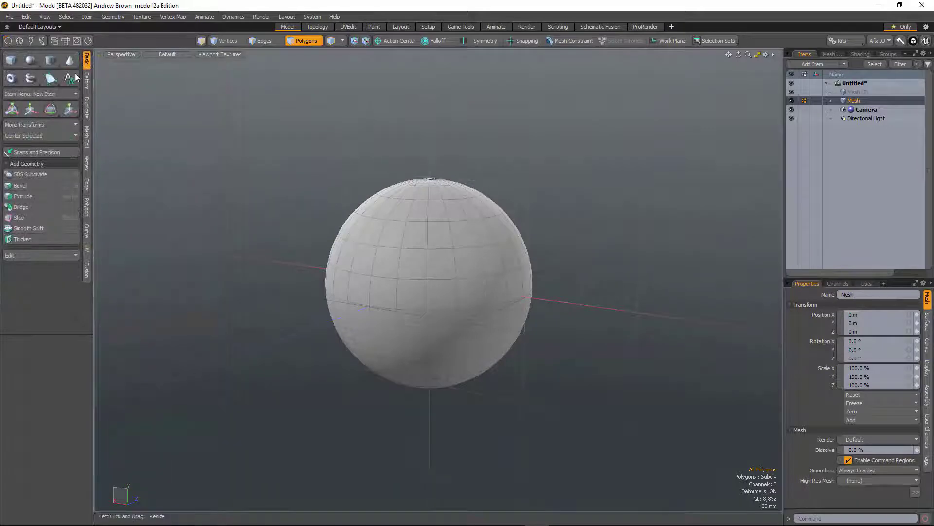
# - Open the floating Topology tool palette beside the sphere
pyautogui.click(19, 41)
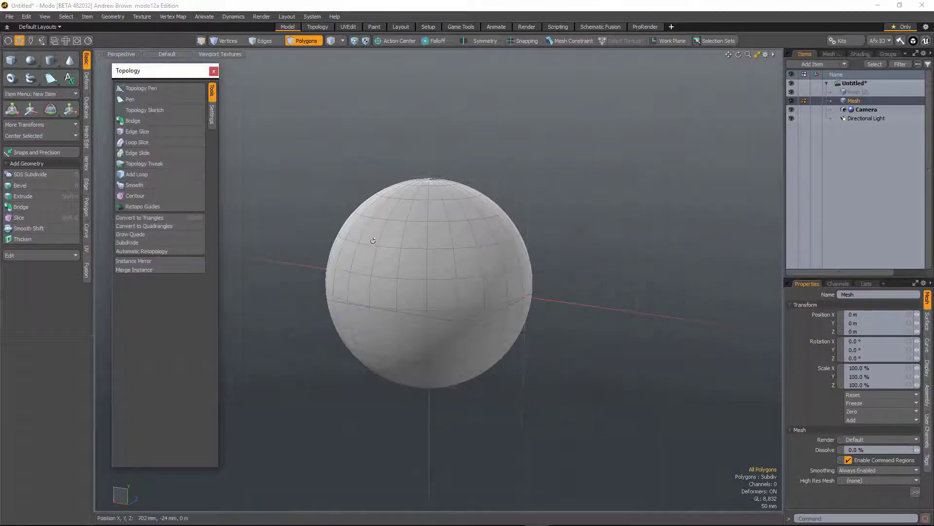
pyautogui.keyDown('alt'); pyautogui.moveTo(373, 241); pyautogui.dragTo(365, 278); pyautogui.keyUp('alt')
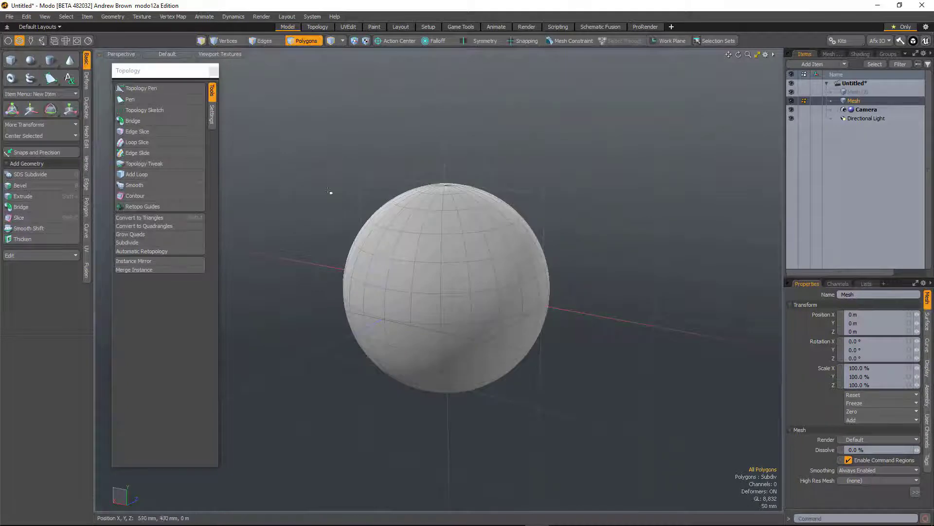
pyautogui.keyDown('alt'); pyautogui.moveTo(387, 242); pyautogui.dragTo(417, 274); pyautogui.keyUp('alt')
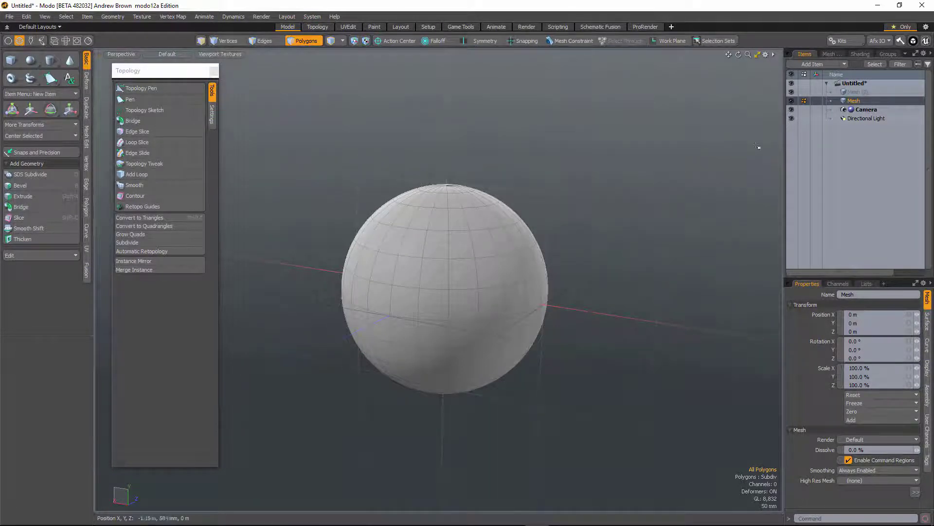
# - Select the empty mesh item and set the viewport shading style to the Topology preset
pyautogui.click(839, 93)
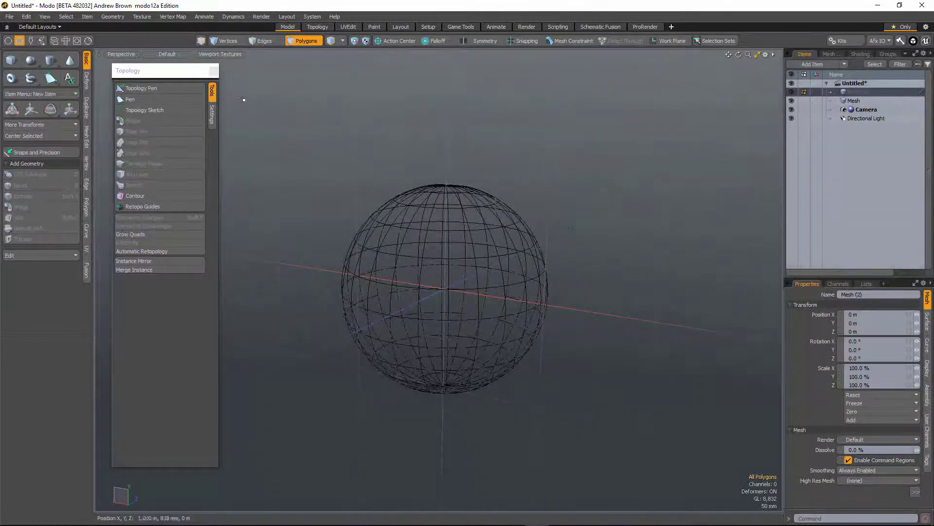
pyautogui.click(171, 54)
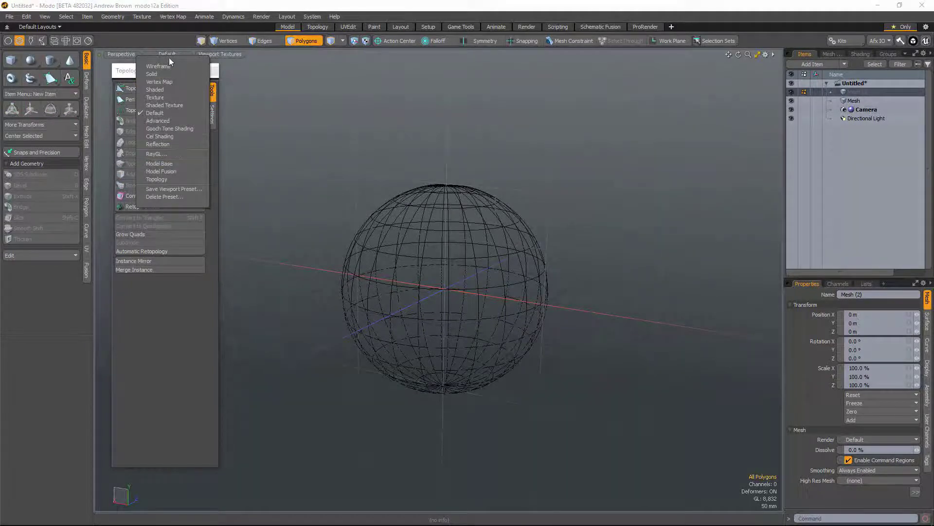
pyautogui.click(163, 179)
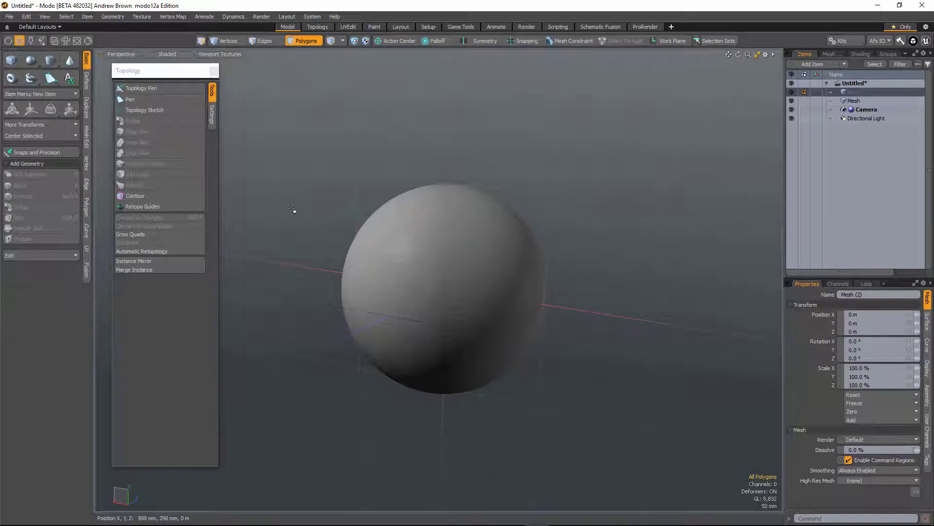
# - Draw a four-point polygon on the front surface of the background sphere with the Pen tool
pyautogui.click(192, 99)
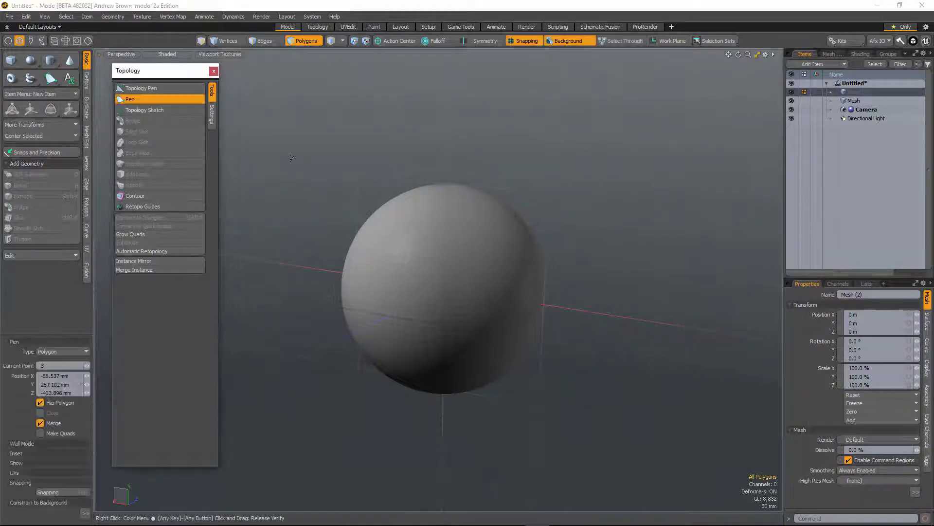
pyautogui.click(470, 229)
pyautogui.click(485, 267)
pyautogui.click(449, 284)
pyautogui.click(428, 240)
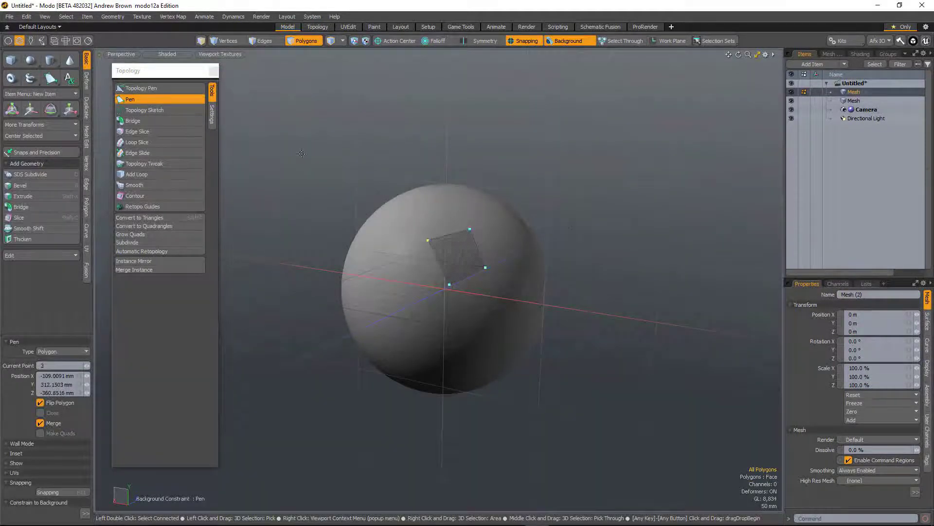
# - Extend the quad into a strip of three more polygons across the sphere with the Topology Pen and drop the tool
pyautogui.click(159, 88)
pyautogui.moveTo(438, 261); pyautogui.dragTo(358, 321)
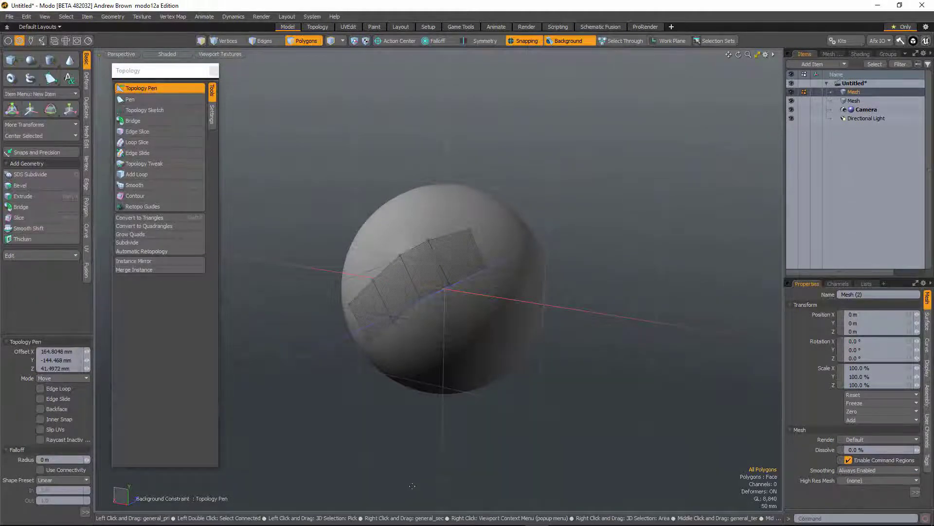
pyautogui.keyDown('ctrl'); pyautogui.keyDown('alt'); pyautogui.moveTo(422, 309); pyautogui.dragTo(452, 316); pyautogui.keyUp('alt'); pyautogui.keyUp('ctrl')
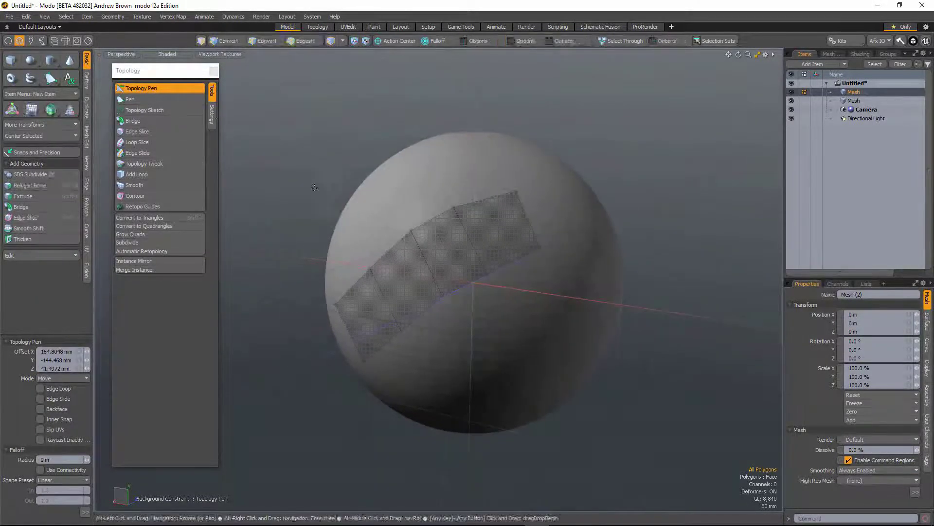
pyautogui.press('space')
# - Try adjusting the foreground percentage in the Topology palette's settings and return to its tools
pyautogui.click(212, 116)
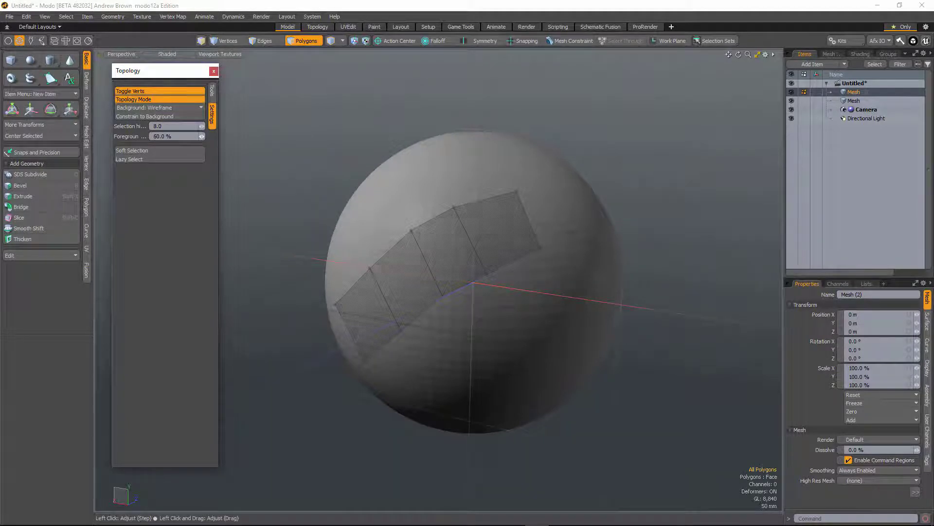
pyautogui.moveTo(201, 136)
pyautogui.mouseDown()
pyautogui.moveTo(214, 136)
pyautogui.moveTo(194, 136)
pyautogui.mouseUp()
pyautogui.click(212, 90)
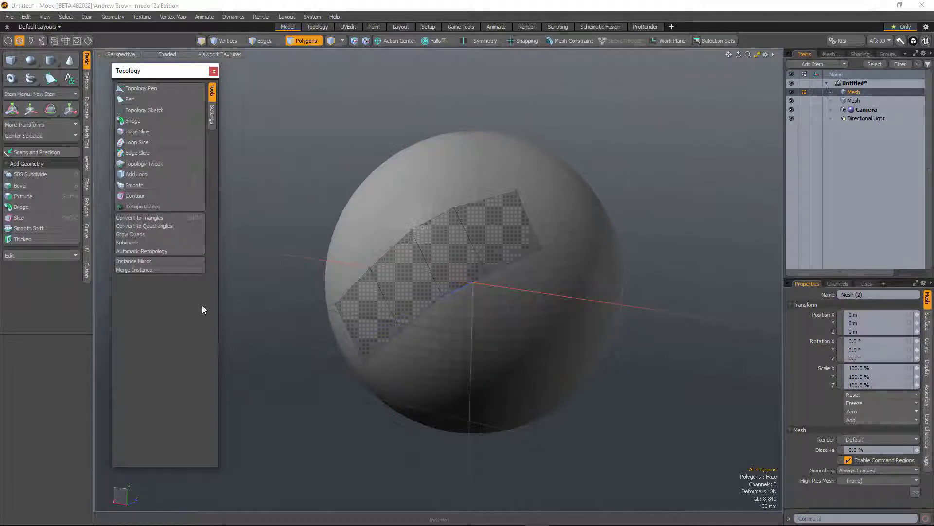
# - Set the viewport to the Model Base preset and select the sphere's mesh item
pyautogui.click(168, 55)
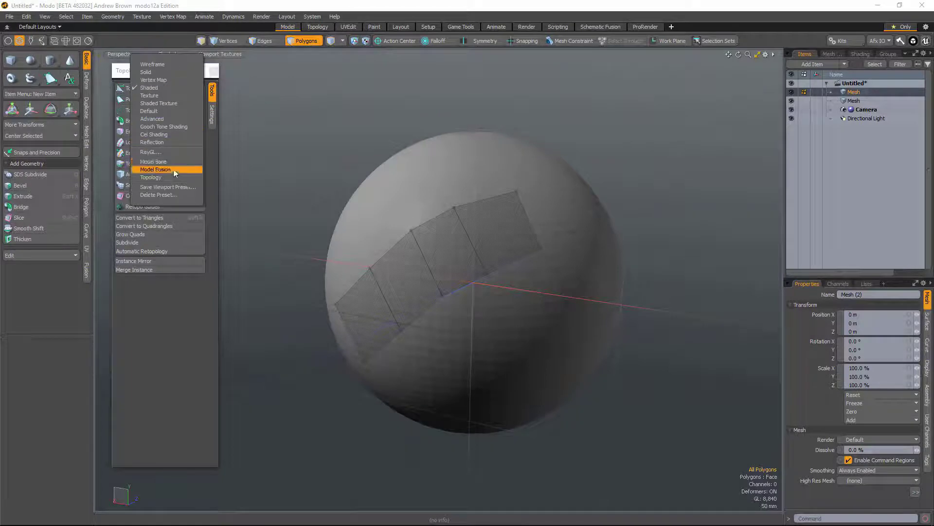
pyautogui.click(154, 162)
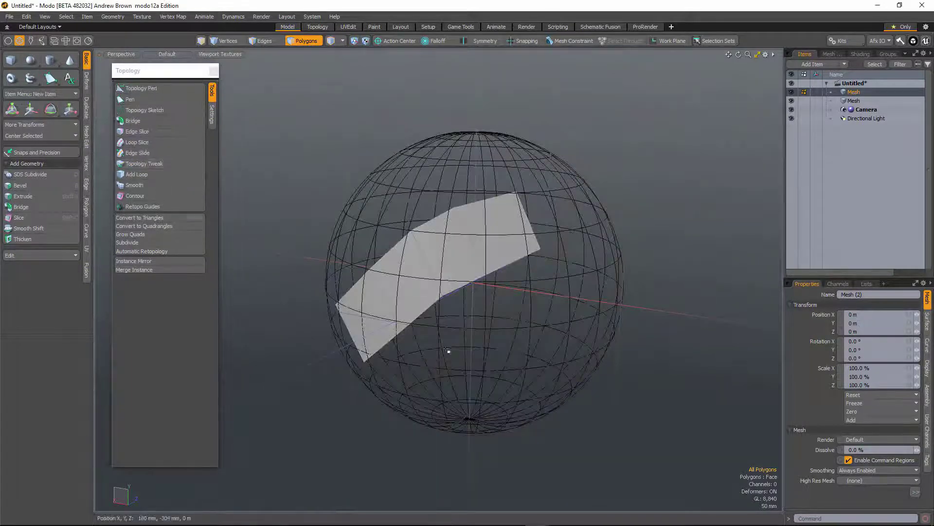
pyautogui.click(854, 100)
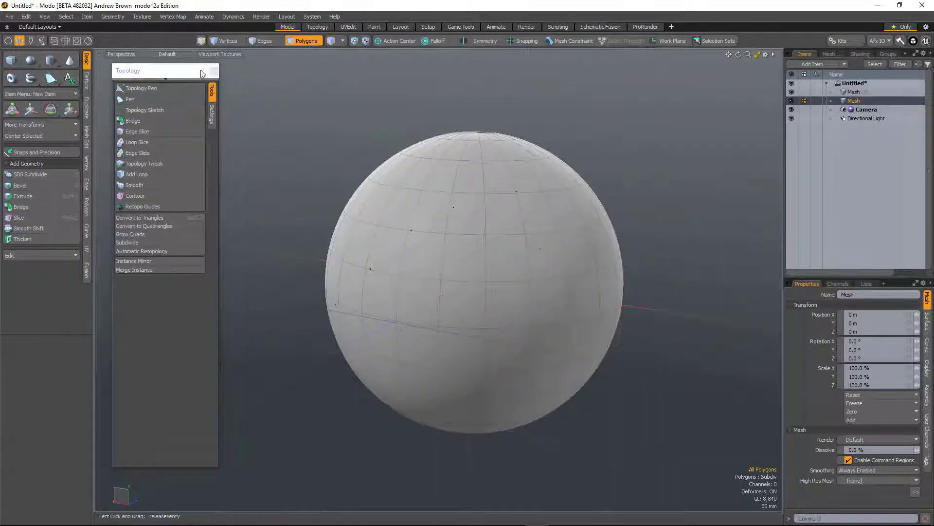
# - Close the Topology palette, then open the Sculpt palette, review its sculpting and mask tools, and close it
pyautogui.click(213, 71)
pyautogui.click(31, 41)
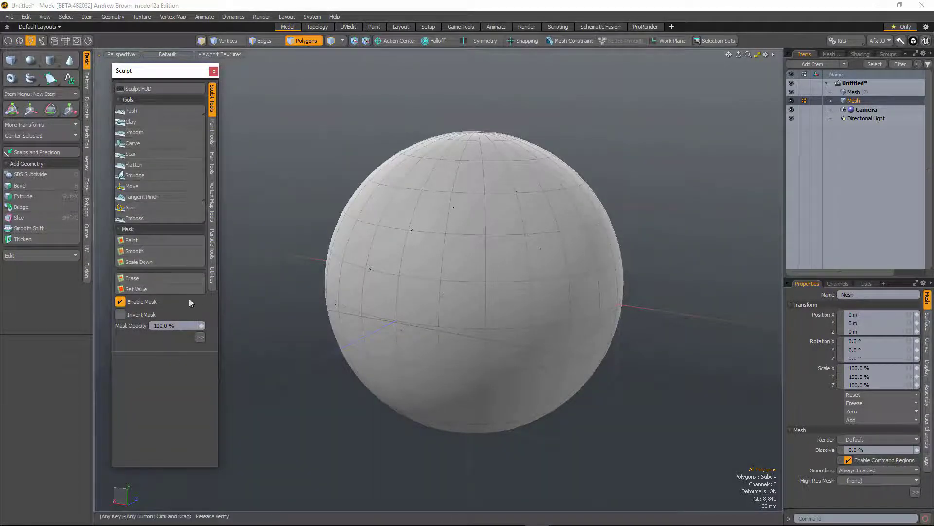
pyautogui.click(213, 71)
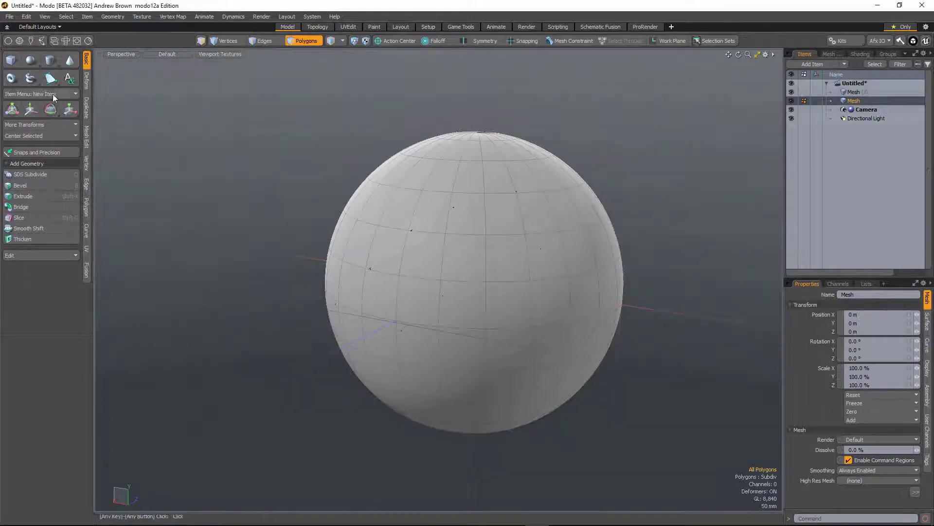
# - Open the floating Scene palette and Schematic window, review them, and close the Scene palette
pyautogui.click(42, 41)
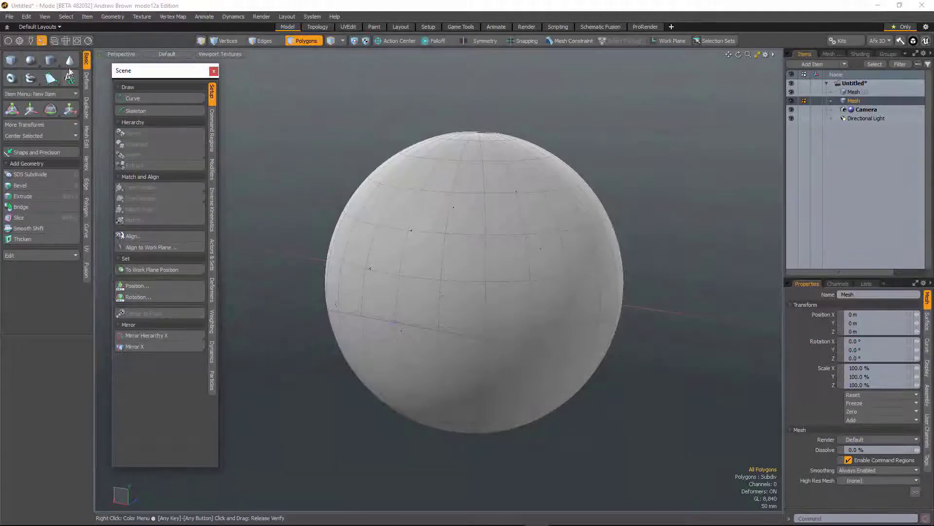
pyautogui.click(54, 41)
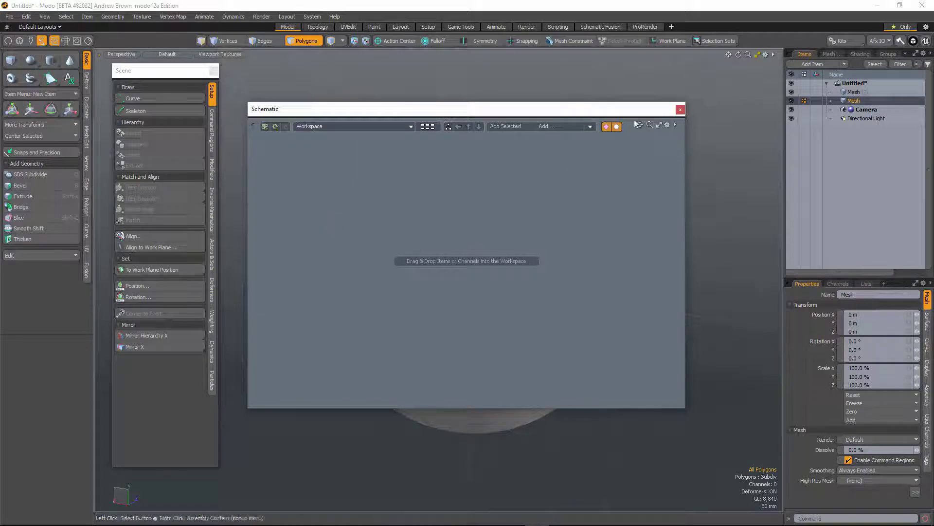
pyautogui.click(214, 72)
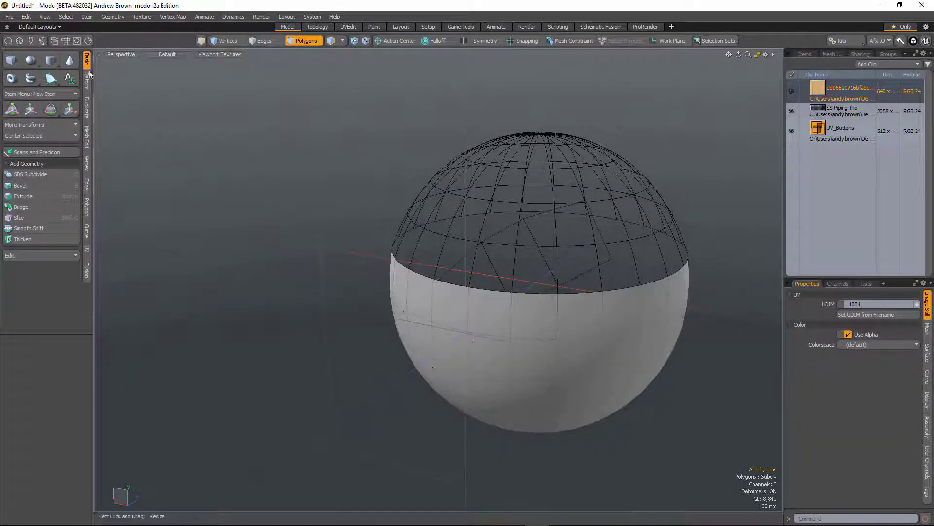
# - Open the floating UV window, review its display options, and dismiss the option list
pyautogui.click(67, 41)
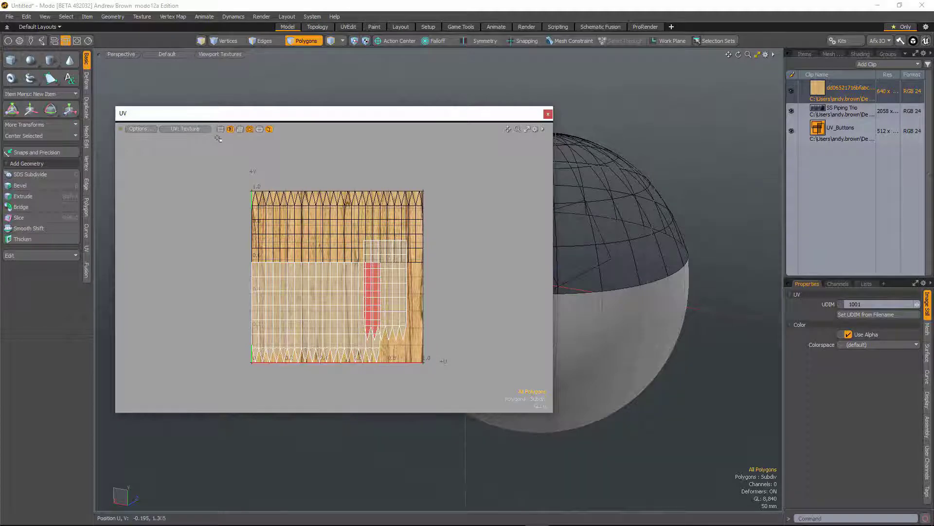
pyautogui.click(141, 129)
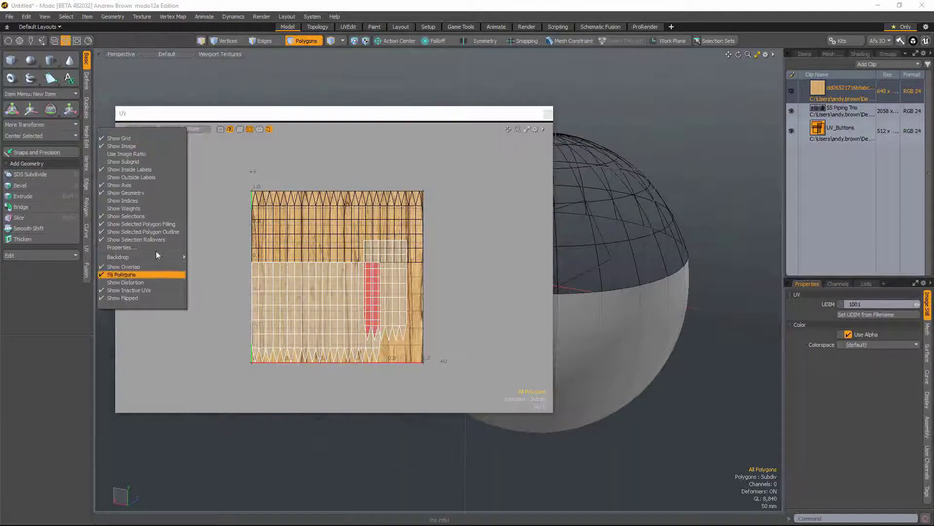
pyautogui.click(324, 118)
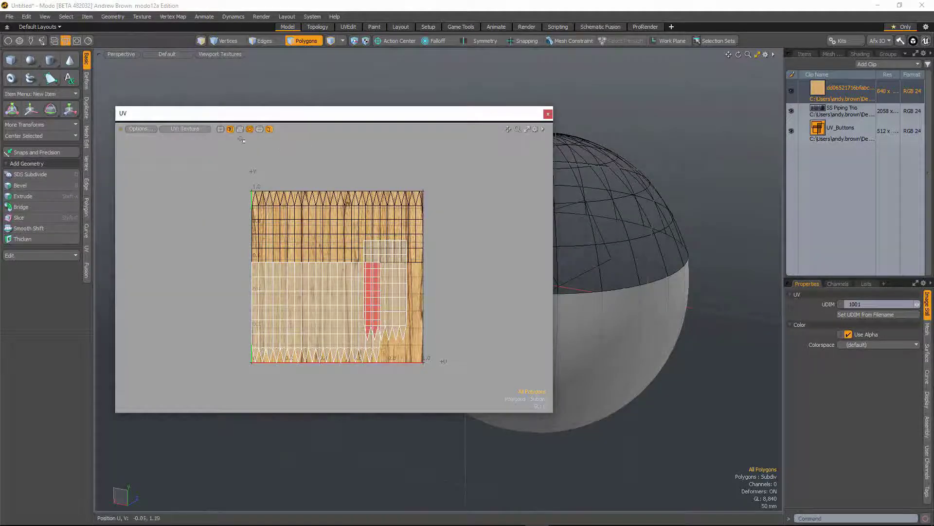
# - Toggle the UV window's grid display on and off to preview the surrounding tiles
pyautogui.scroll(-2, 336, 233)
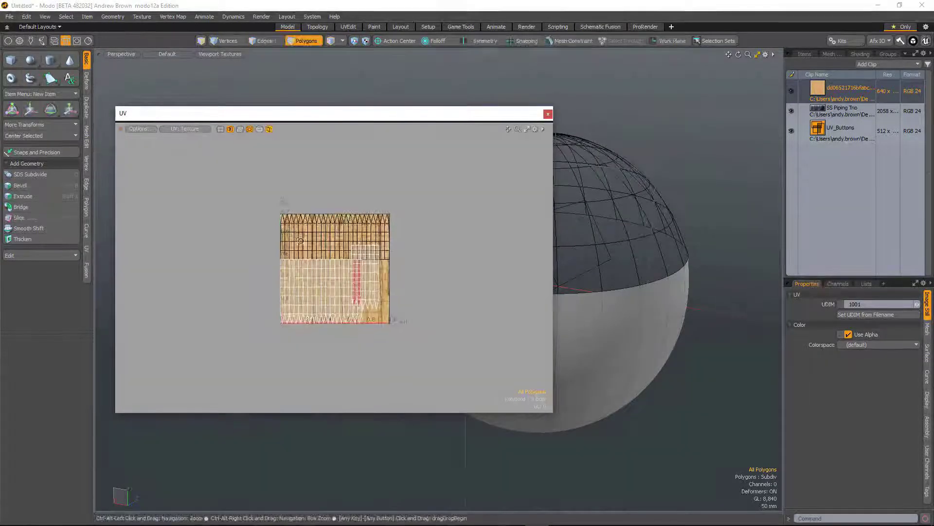
pyautogui.keyDown('alt'); pyautogui.moveTo(327, 226); pyautogui.dragTo(321, 266); pyautogui.keyUp('alt')
pyautogui.scroll(-1, 321, 238)
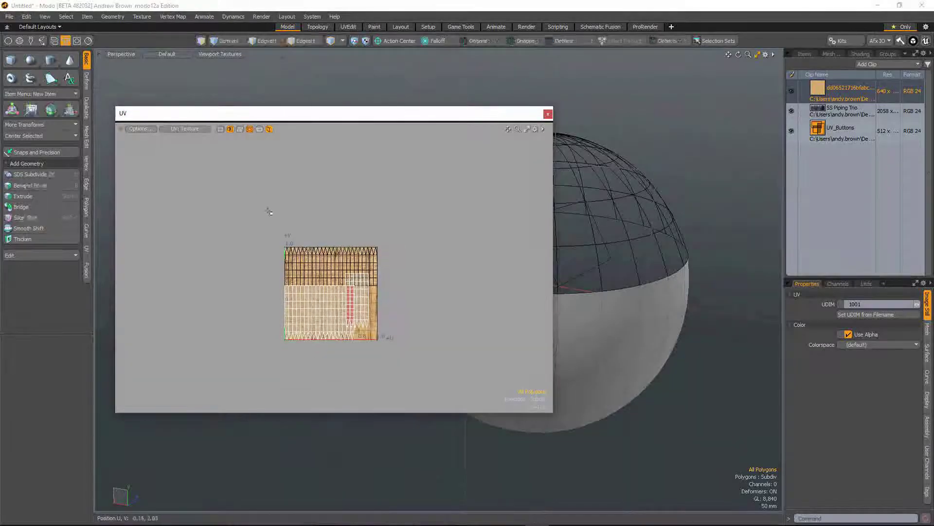
pyautogui.click(221, 129)
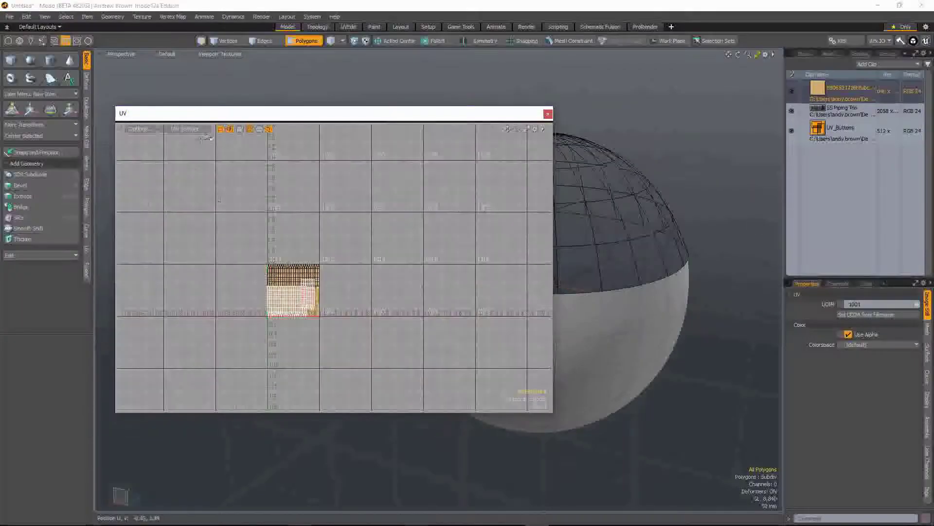
pyautogui.click(221, 129)
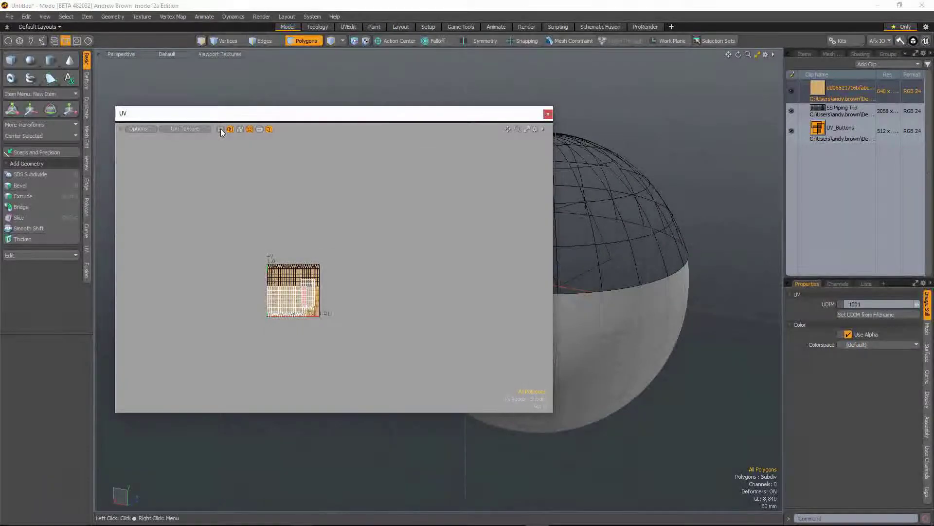
pyautogui.click(221, 128)
pyautogui.click(220, 128)
pyautogui.click(221, 130)
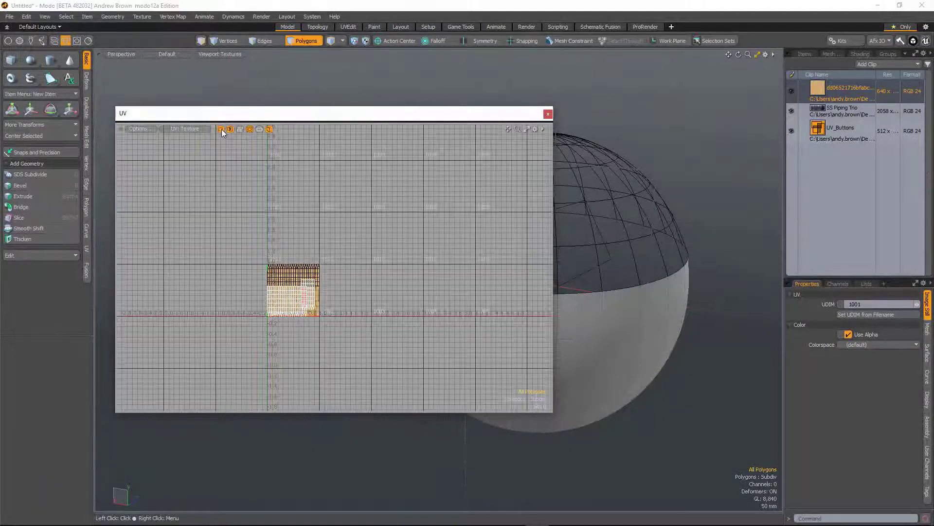
pyautogui.click(220, 130)
# - Toggle the overlap highlighting off and on for the sphere's UV islands
pyautogui.keyDown('ctrl'); pyautogui.keyDown('alt'); pyautogui.moveTo(276, 327); pyautogui.dragTo(354, 325); pyautogui.keyUp('alt'); pyautogui.keyUp('ctrl')
pyautogui.keyDown('alt'); pyautogui.keyDown('shift'); pyautogui.moveTo(347, 240); pyautogui.dragTo(362, 323); pyautogui.keyUp('shift'); pyautogui.keyUp('alt')
pyautogui.keyDown('alt'); pyautogui.keyDown('shift'); pyautogui.moveTo(362, 323); pyautogui.dragTo(376, 299); pyautogui.keyUp('shift'); pyautogui.keyUp('alt')
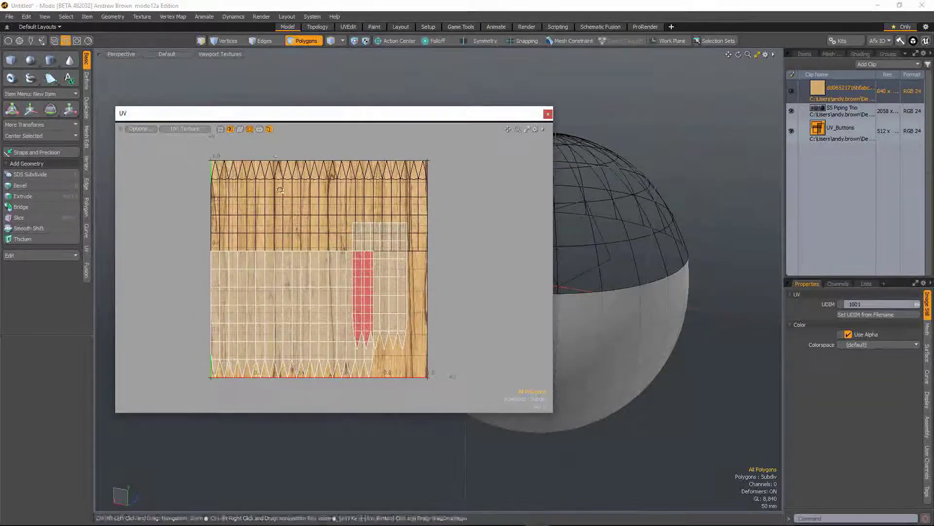
pyautogui.click(230, 130)
pyautogui.click(230, 129)
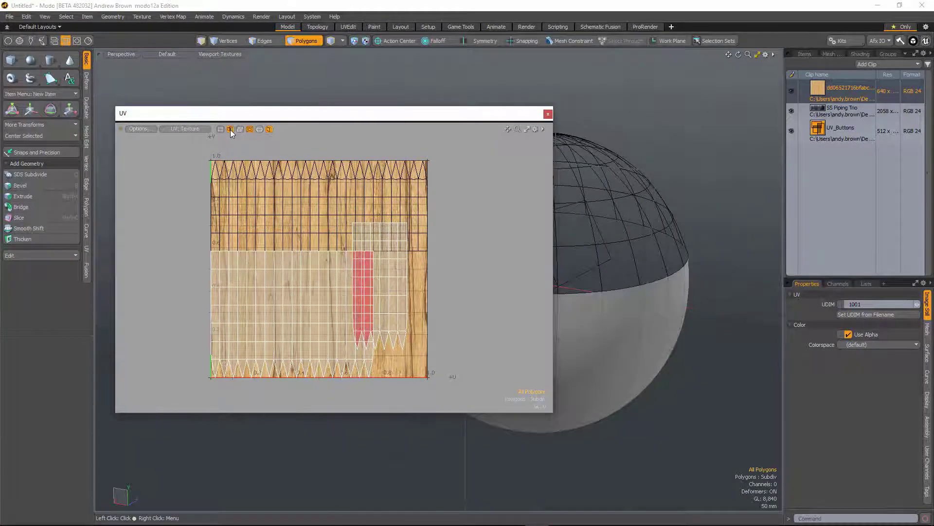
pyautogui.click(230, 129)
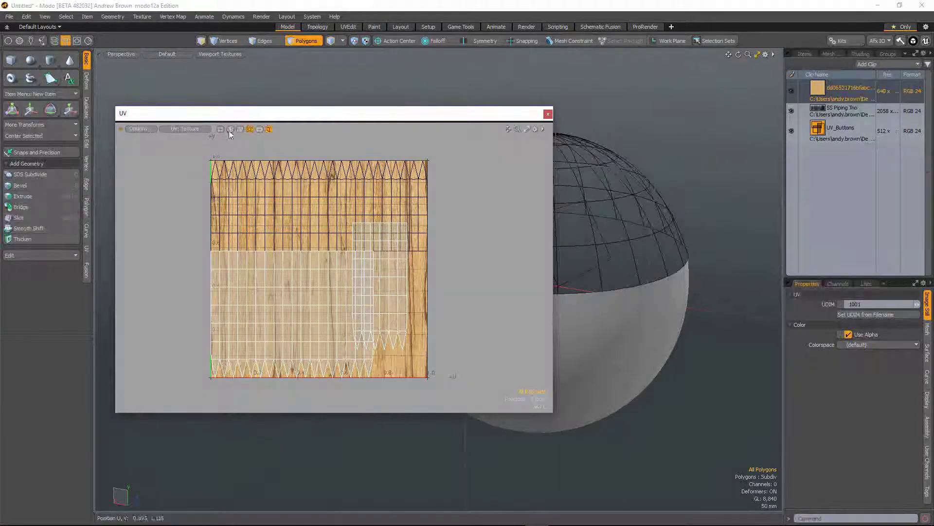
pyautogui.click(231, 130)
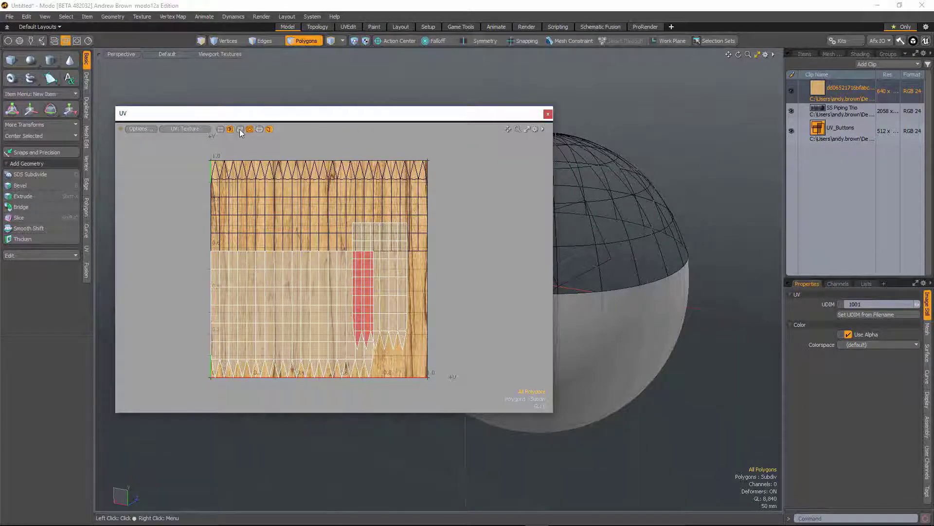
# - Toggle the UV distortion colouring on and off and try the adjacent display toggle
pyautogui.click(241, 130)
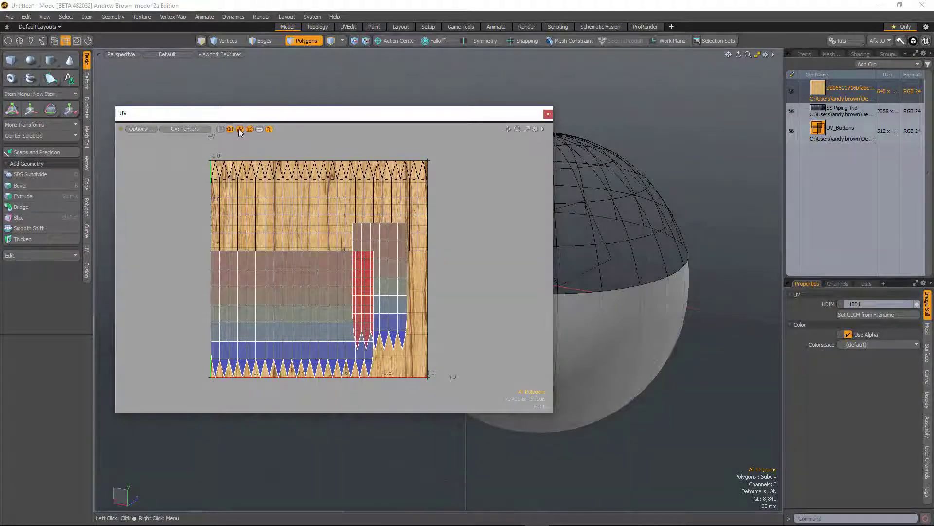
pyautogui.click(240, 130)
pyautogui.click(240, 130)
pyautogui.click(240, 131)
pyautogui.click(251, 130)
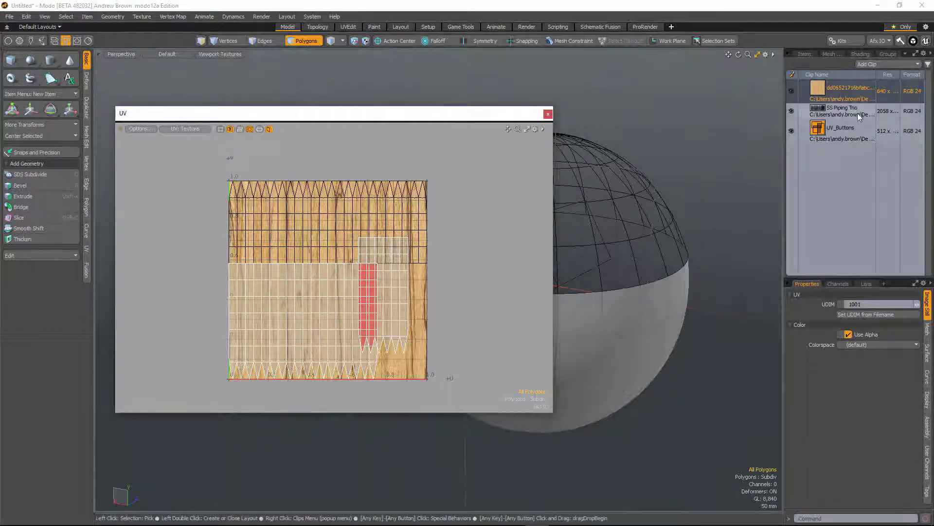
# - Cycle the UV backdrop through the SS Piping Trio and wood image clips, ending with UV_Buttons
pyautogui.click(839, 111)
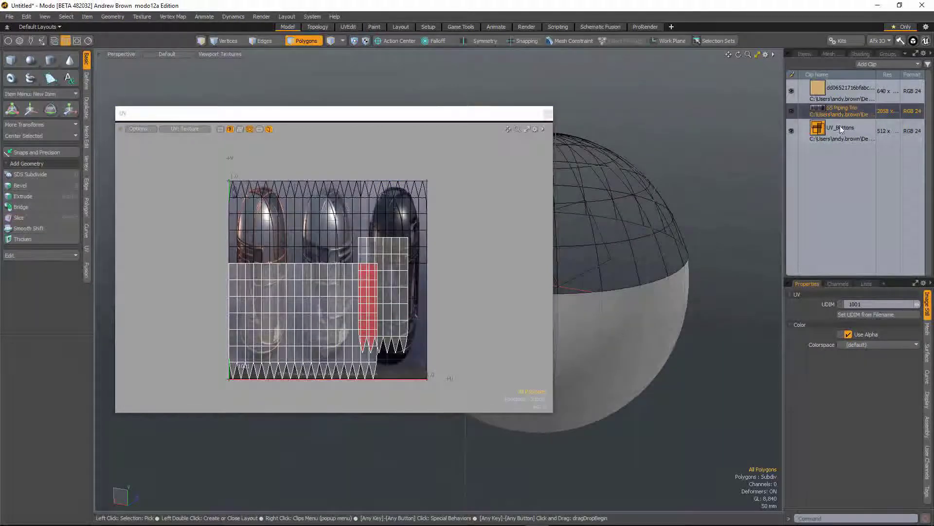
pyautogui.click(840, 125)
pyautogui.click(842, 109)
pyautogui.click(842, 88)
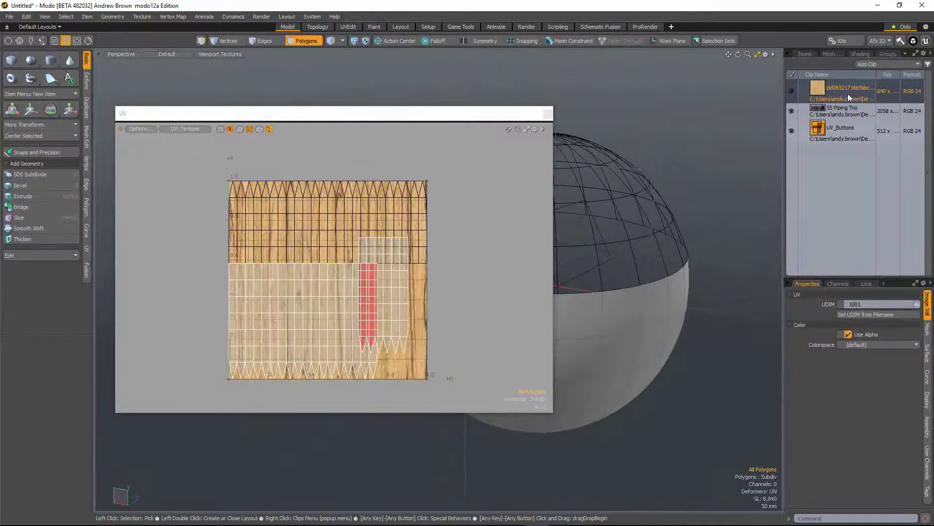
pyautogui.click(840, 113)
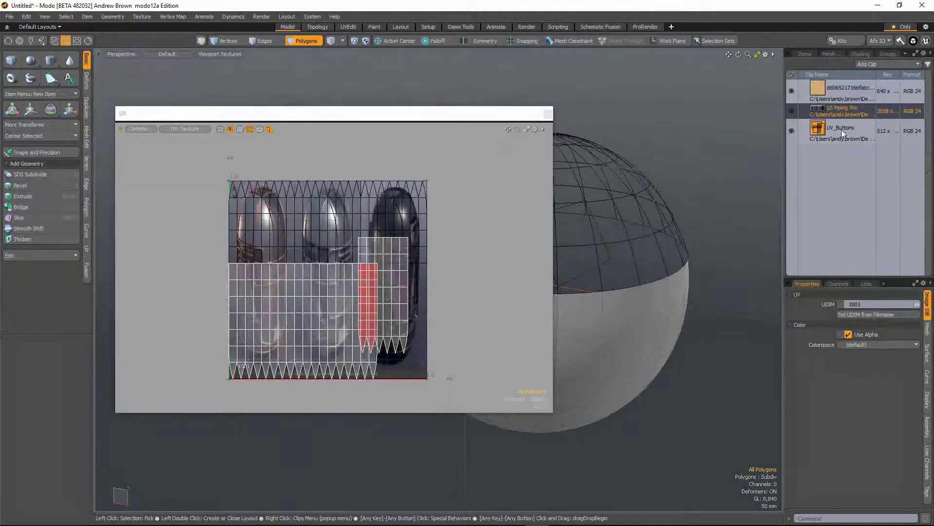
pyautogui.click(842, 129)
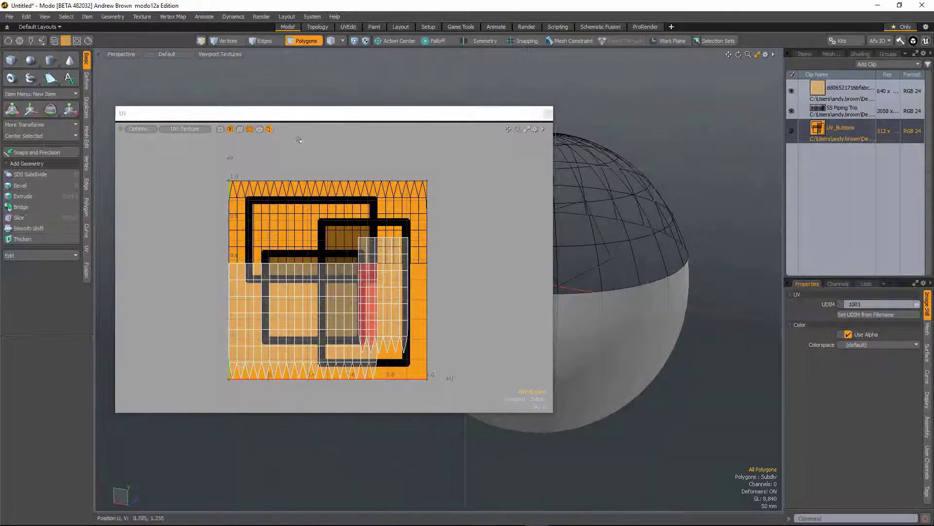
# - Toggle the UV window's backdrop image off and on, and switch the backdrop to the SS Piping Trio clip
pyautogui.click(250, 129)
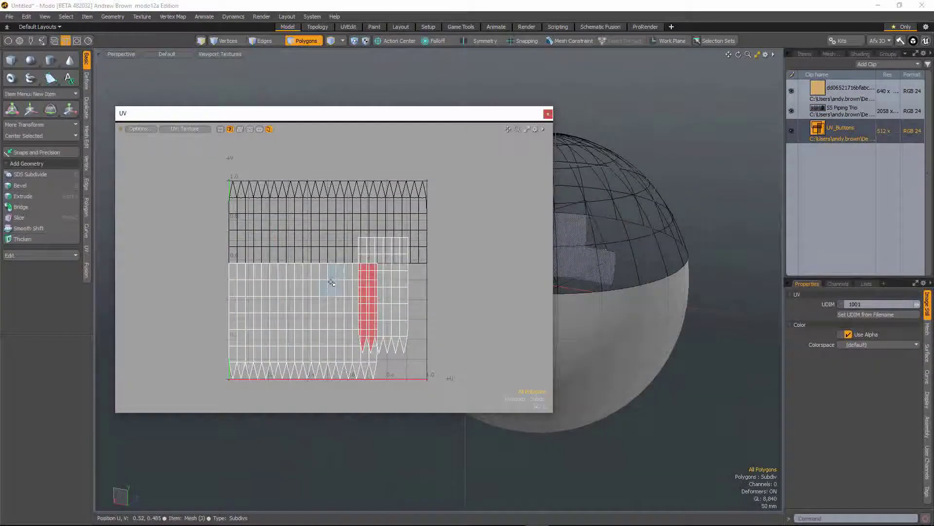
pyautogui.click(250, 127)
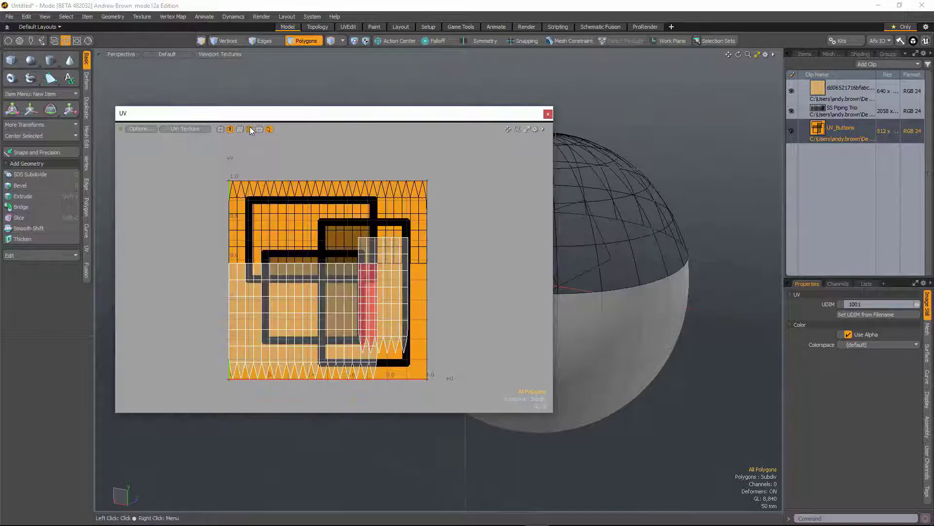
pyautogui.click(841, 110)
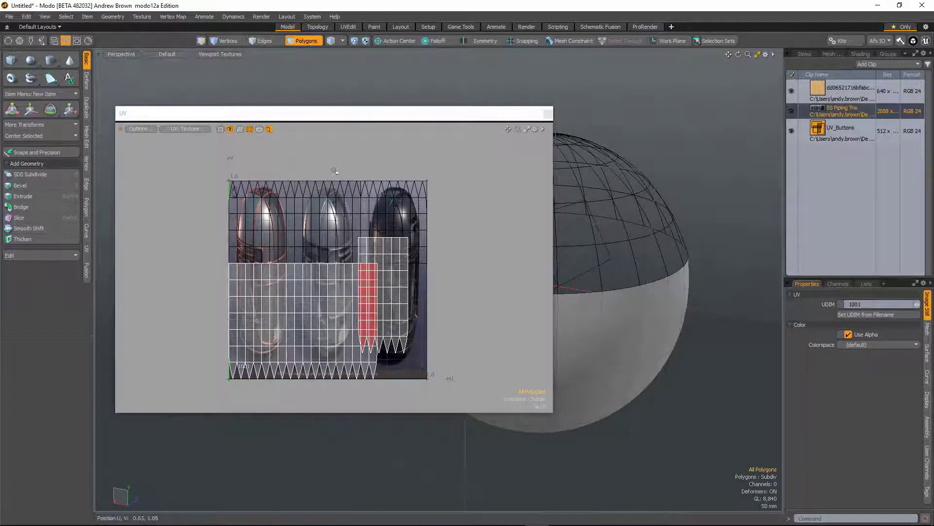
# - Toggle the backdrop's true image aspect ratio on and off, and hide the backdrop image in the UV window
pyautogui.click(260, 129)
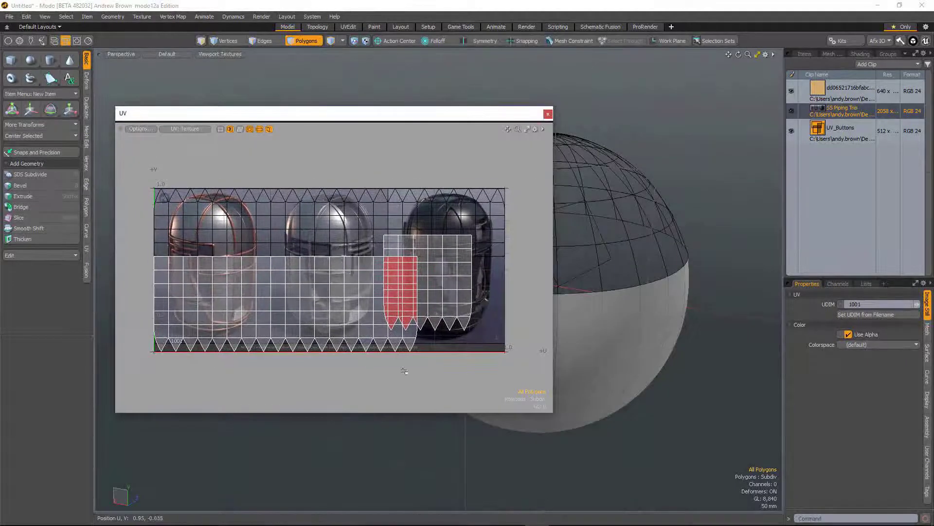
pyautogui.click(259, 130)
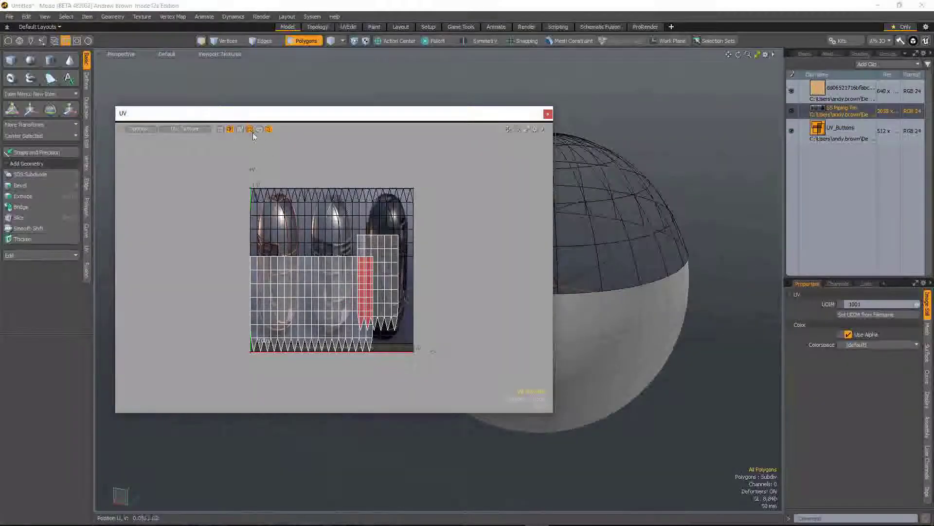
pyautogui.click(249, 130)
pyautogui.scroll(3, 319, 262)
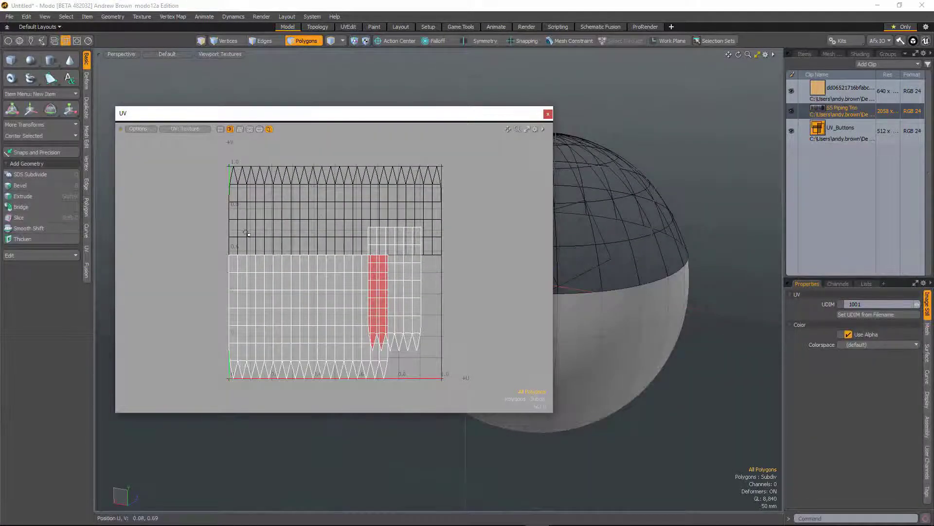
# - Toggle the last of the UV window's display options off and on repeatedly to compare the sphere's UV display
pyautogui.click(270, 129)
pyautogui.click(269, 130)
pyautogui.click(269, 129)
pyautogui.click(270, 130)
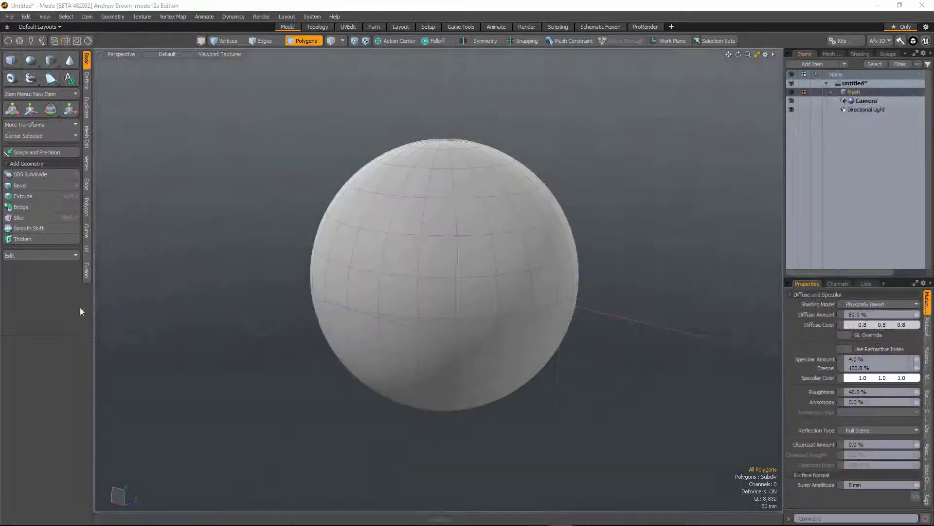
# - Show the floating Preview and Presets windows in turn
pyautogui.click(80, 42)
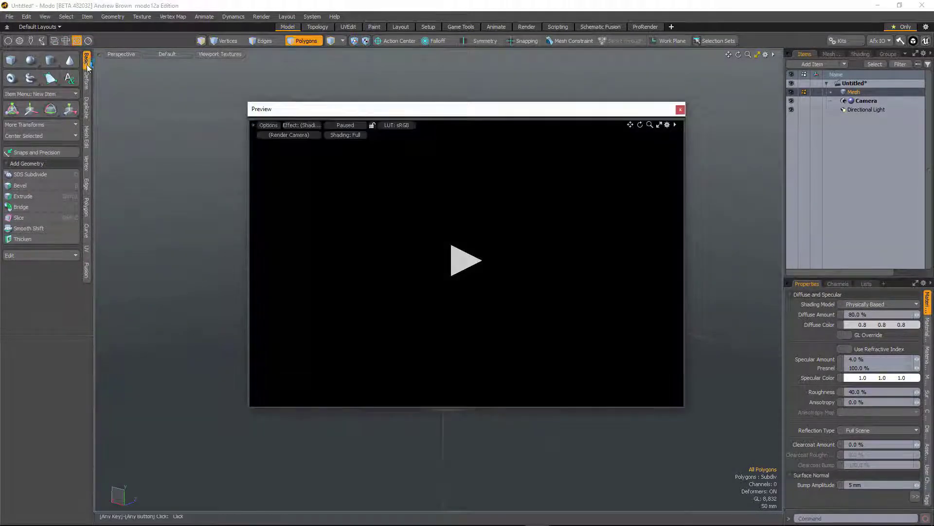
pyautogui.click(88, 40)
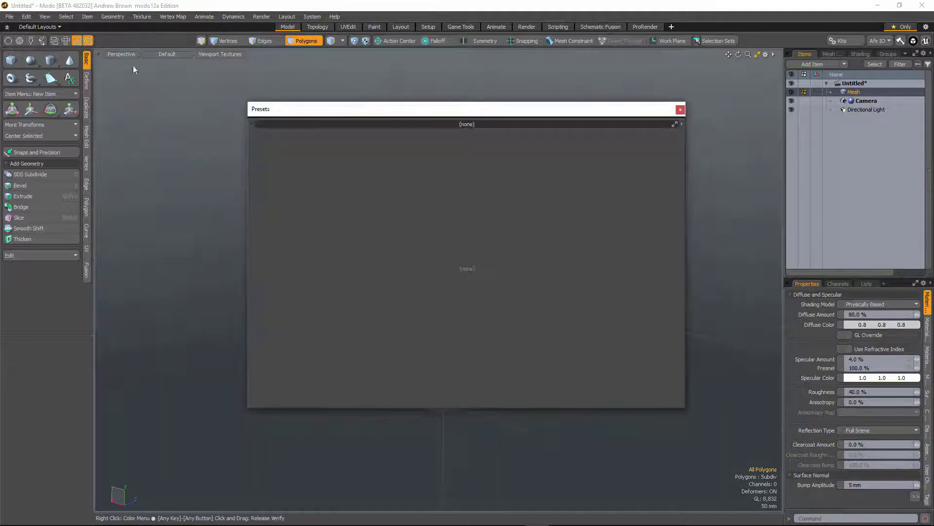
pyautogui.moveTo(329, 117); pyautogui.dragTo(136, 200)
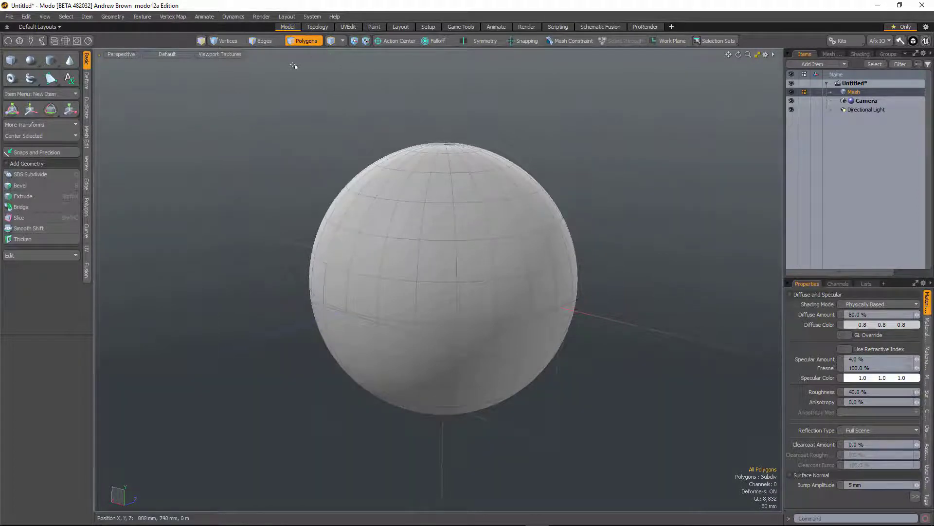
# - Cycle through the center, pivot, polygon, material and item selection modes on the sphere
pyautogui.click(200, 40)
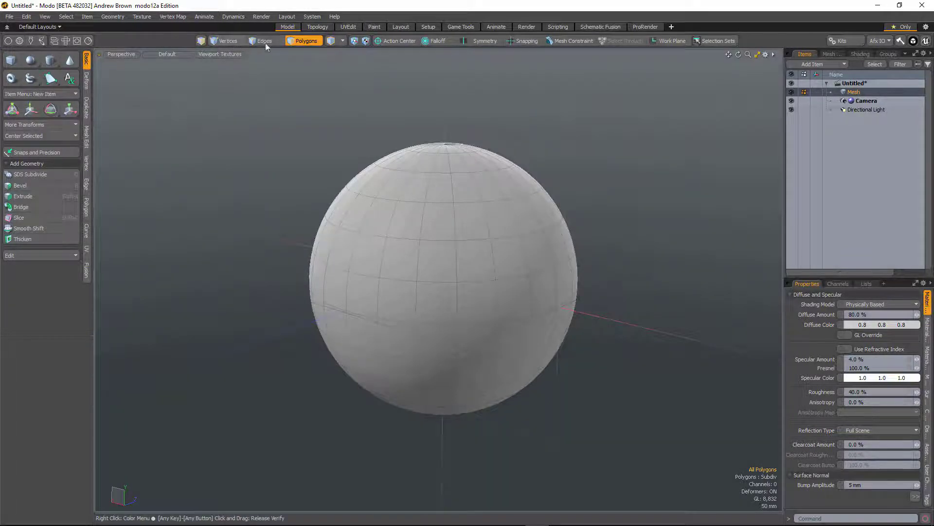
pyautogui.click(355, 41)
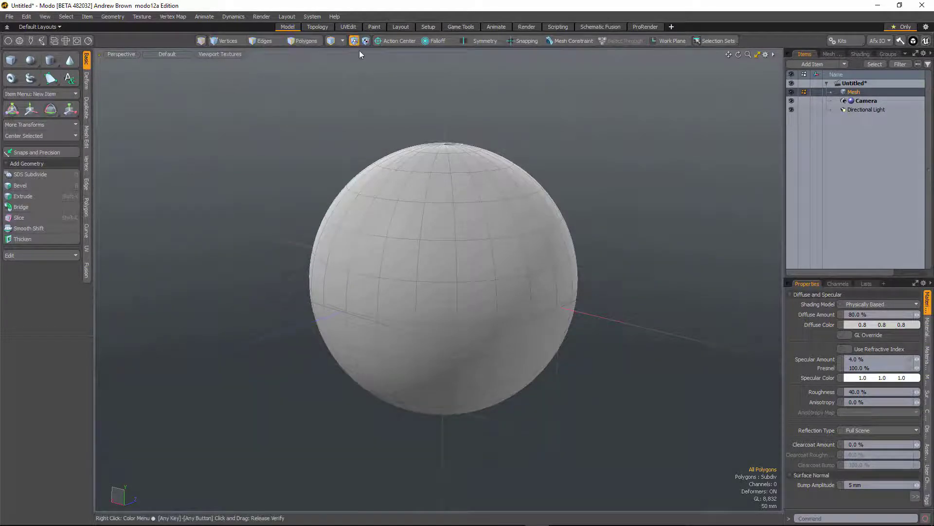
pyautogui.click(365, 41)
pyautogui.click(364, 42)
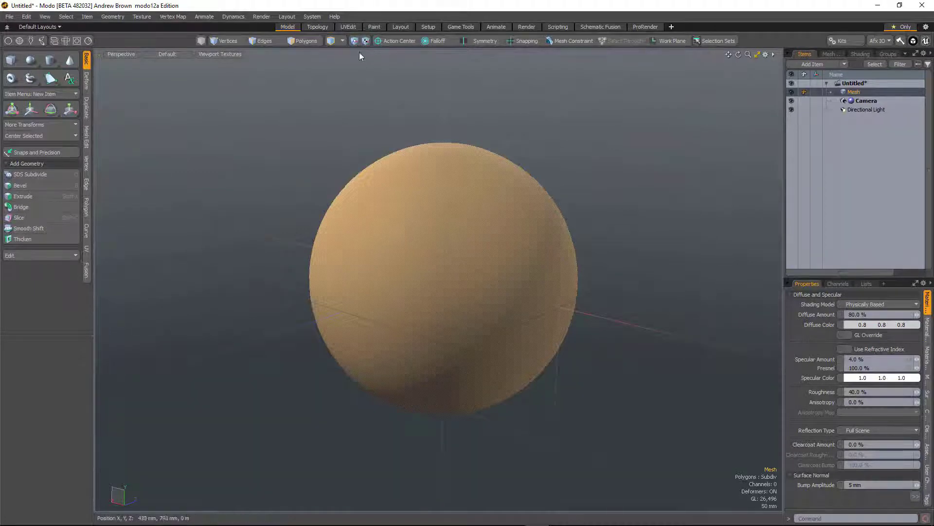
pyautogui.press('3')
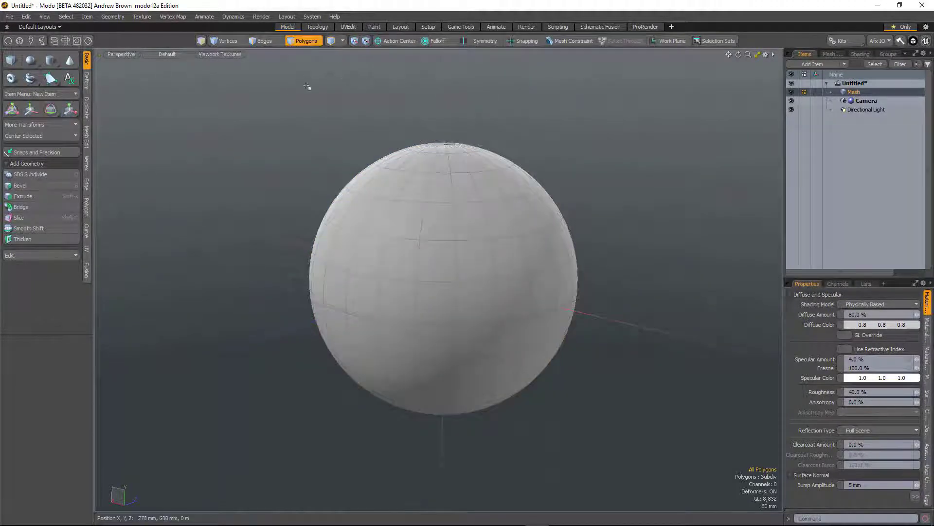
pyautogui.click(330, 41)
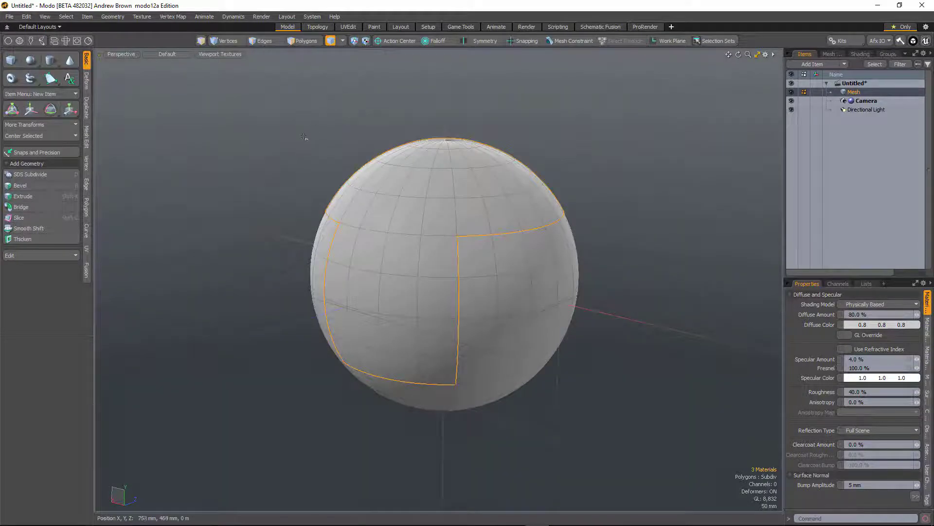
pyautogui.press('5')
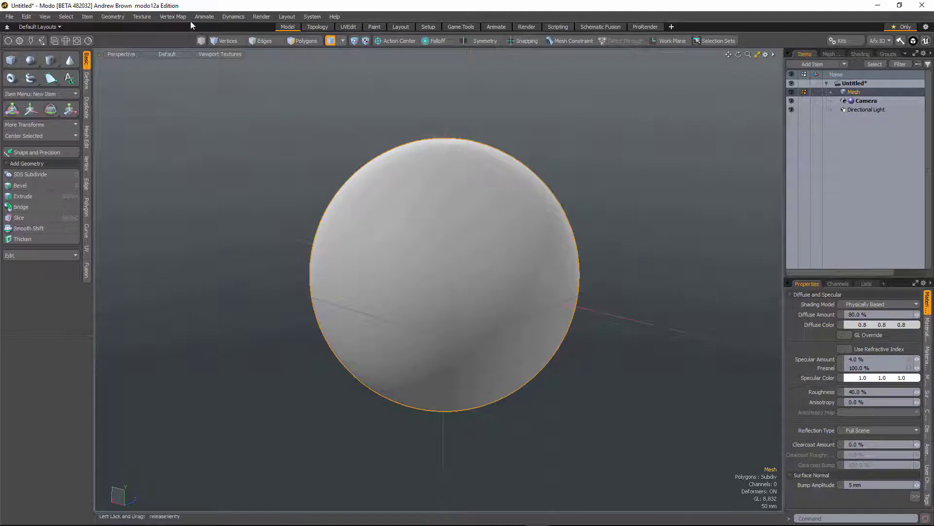
# - Set the tag-based selection type to Selection Set, and return to polygon mode with nothing selected on the sphere
pyautogui.click(342, 40)
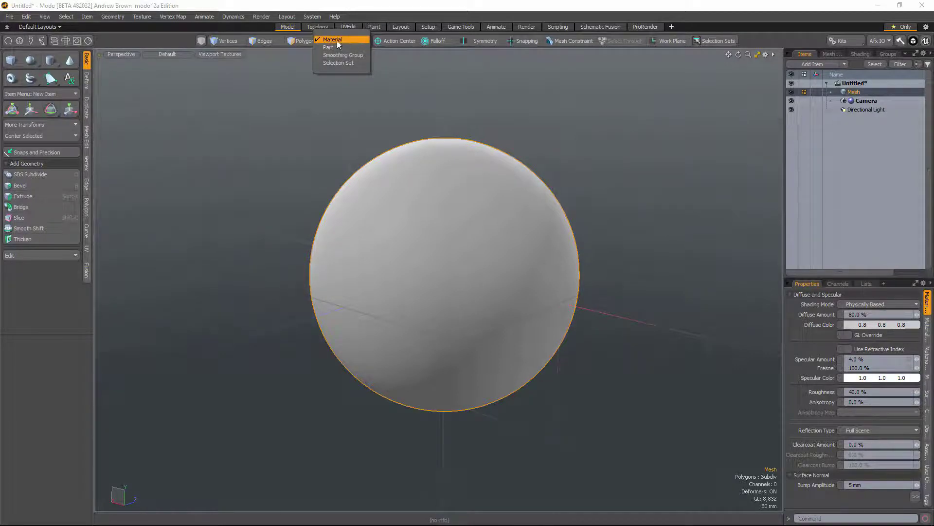
pyautogui.click(360, 55)
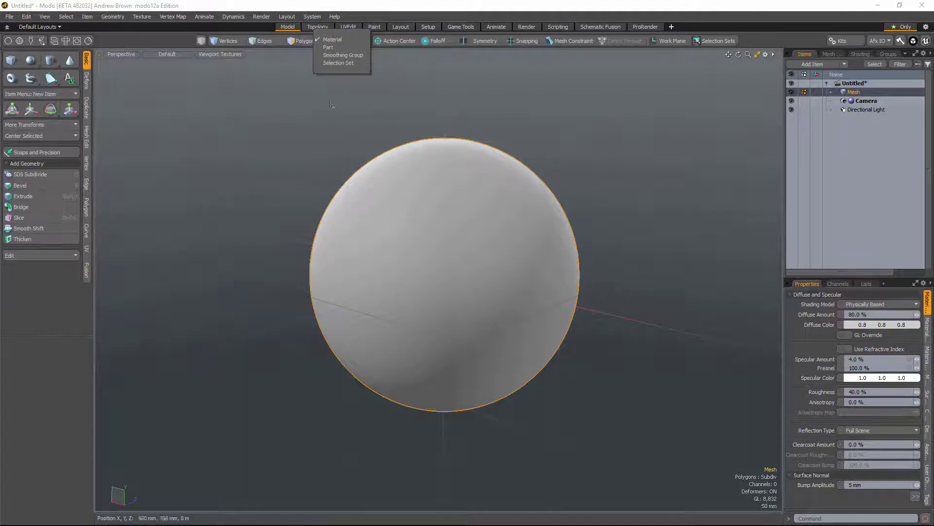
pyautogui.click(340, 62)
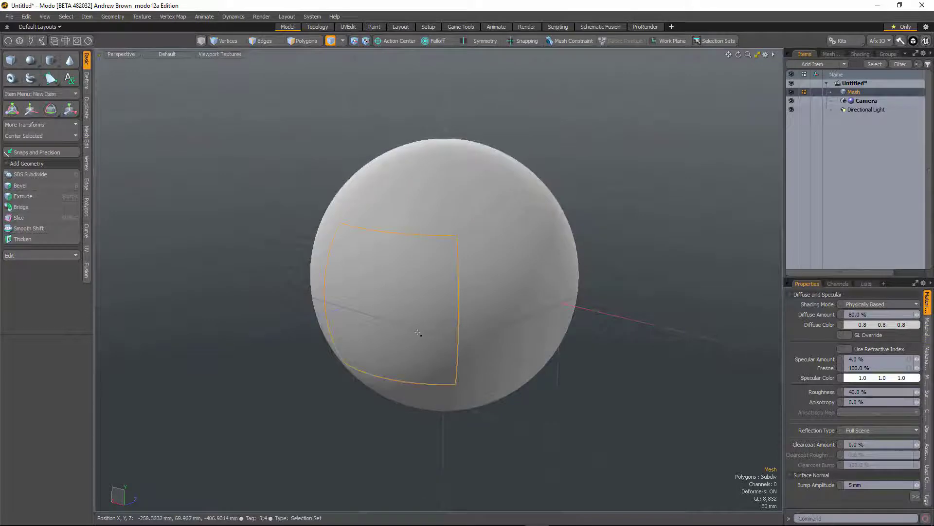
pyautogui.click(302, 41)
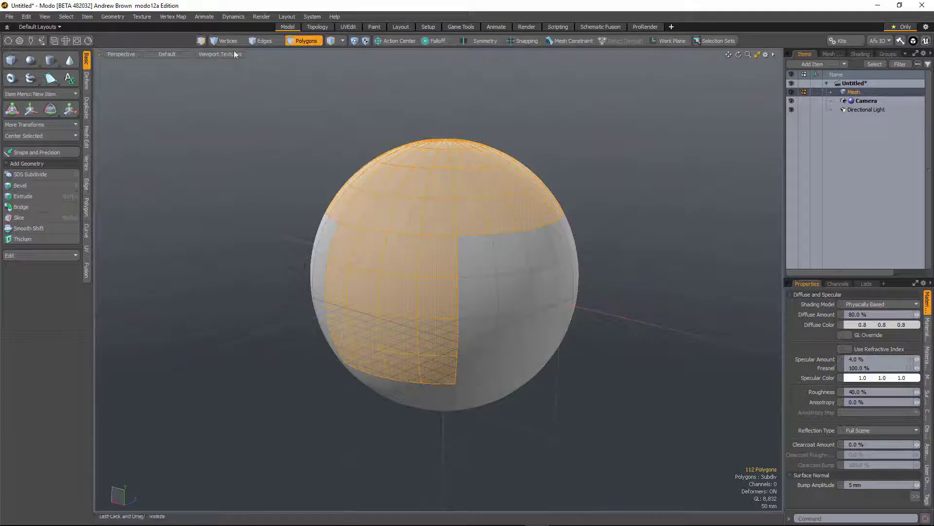
pyautogui.click(275, 131)
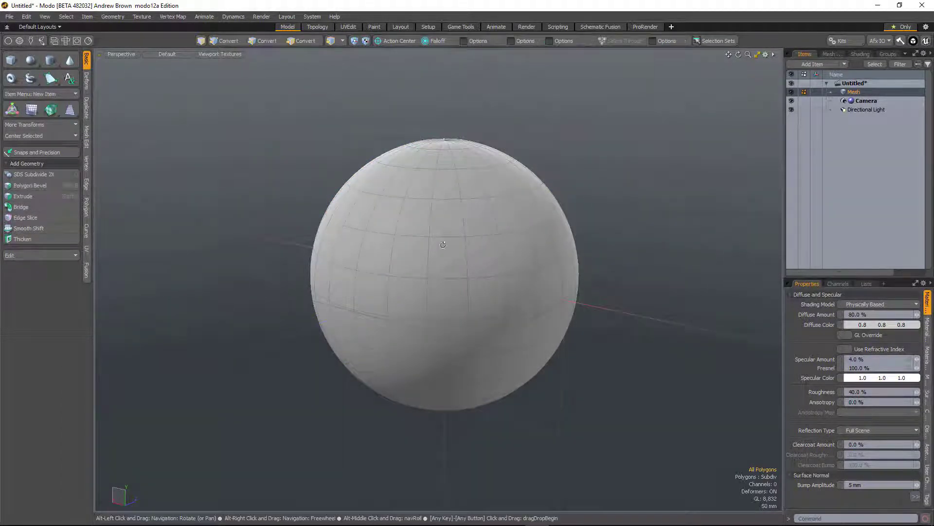
# - Bring up the Symmetry options with their axis and topology settings, followed by the Snapping options
pyautogui.keyDown('alt'); pyautogui.moveTo(442, 244); pyautogui.dragTo(444, 253); pyautogui.keyUp('alt')
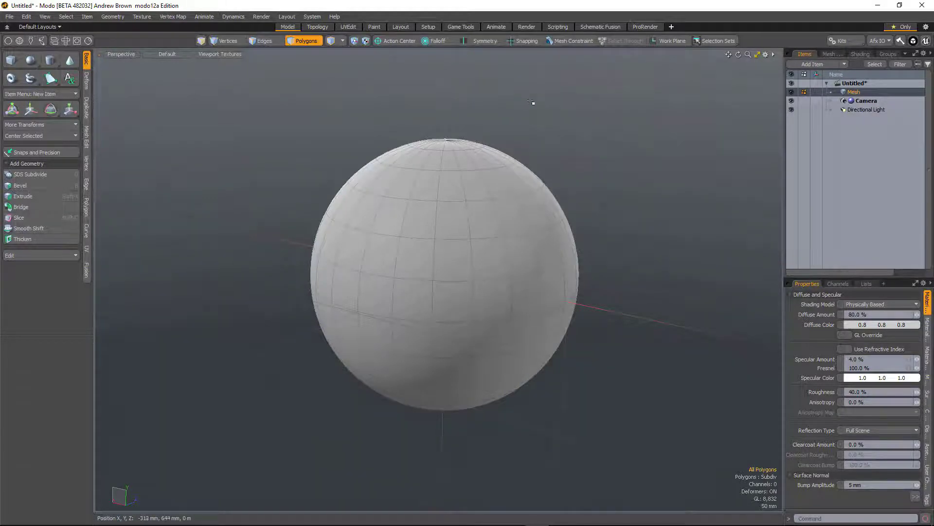
pyautogui.press('alt')
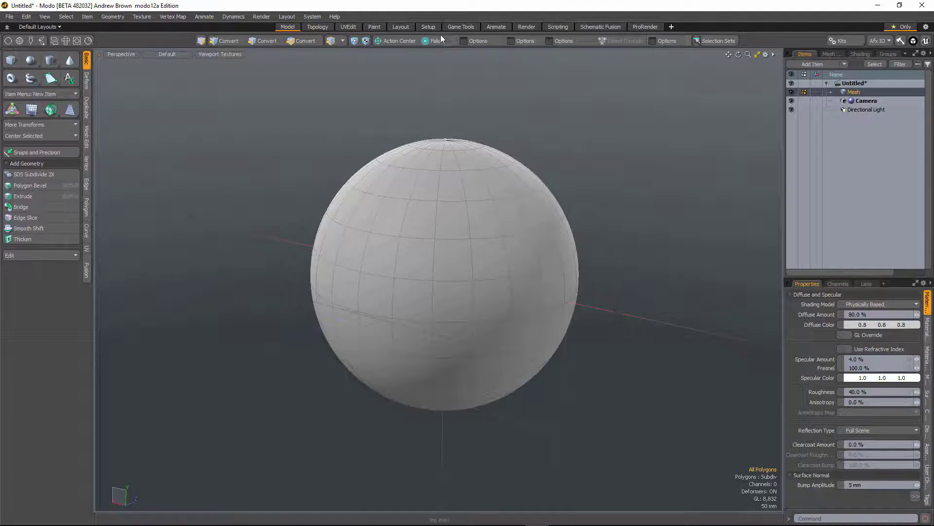
pyautogui.click(478, 44)
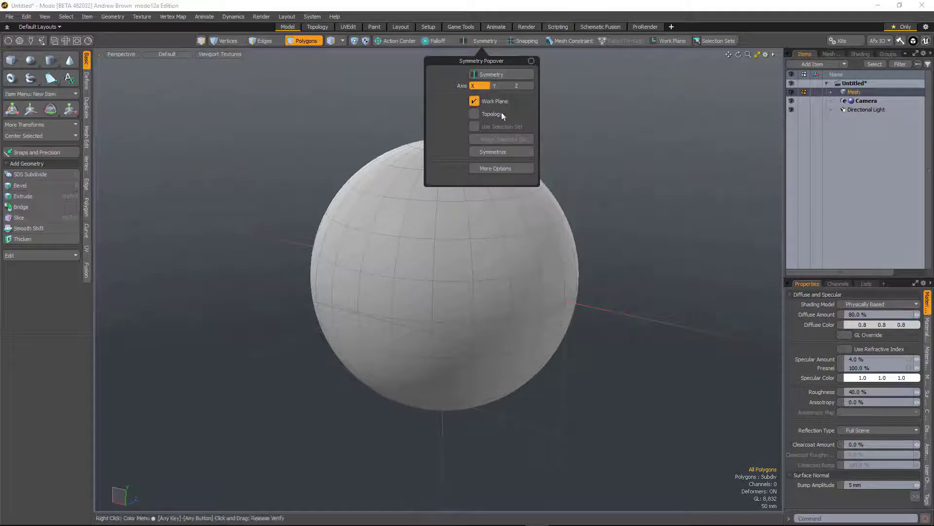
pyautogui.click(525, 41)
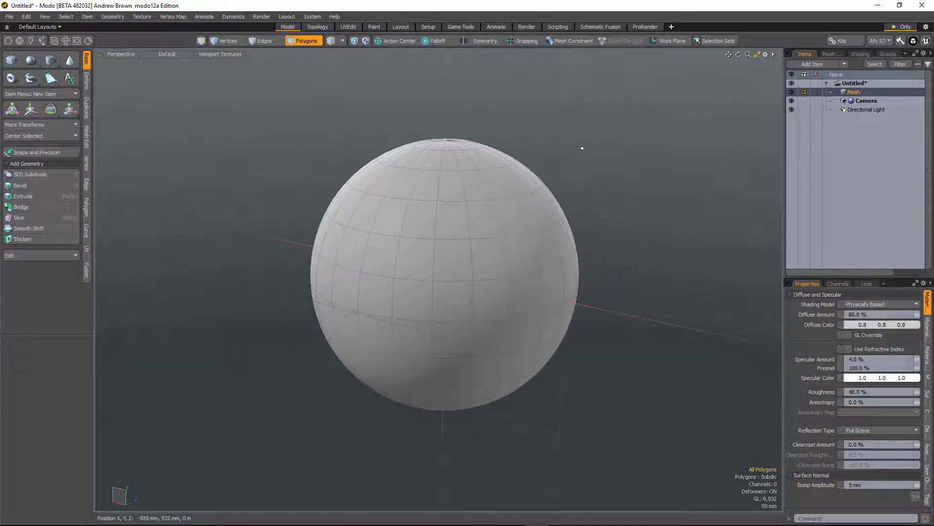
# - Turn the Background mesh constraint on and off
pyautogui.press('ctrl')
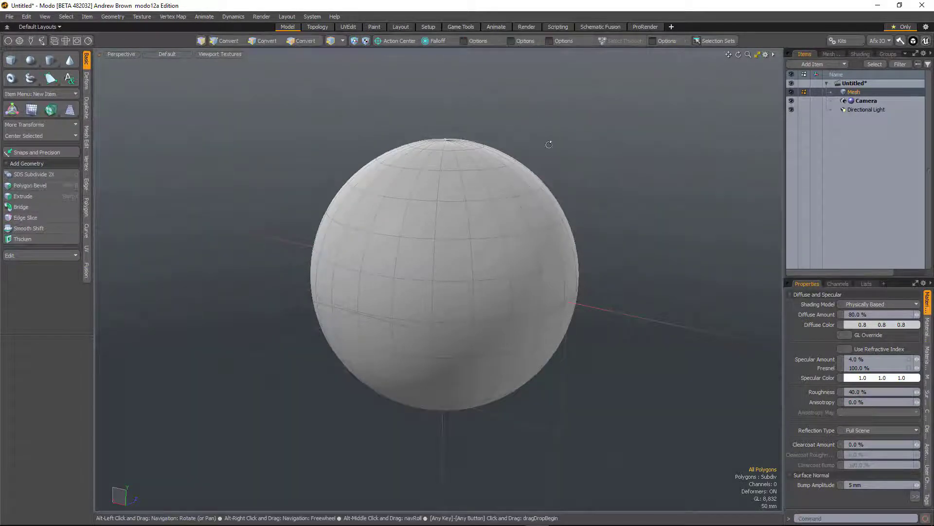
pyautogui.keyDown('alt'); pyautogui.moveTo(549, 145); pyautogui.dragTo(564, 109); pyautogui.keyUp('alt')
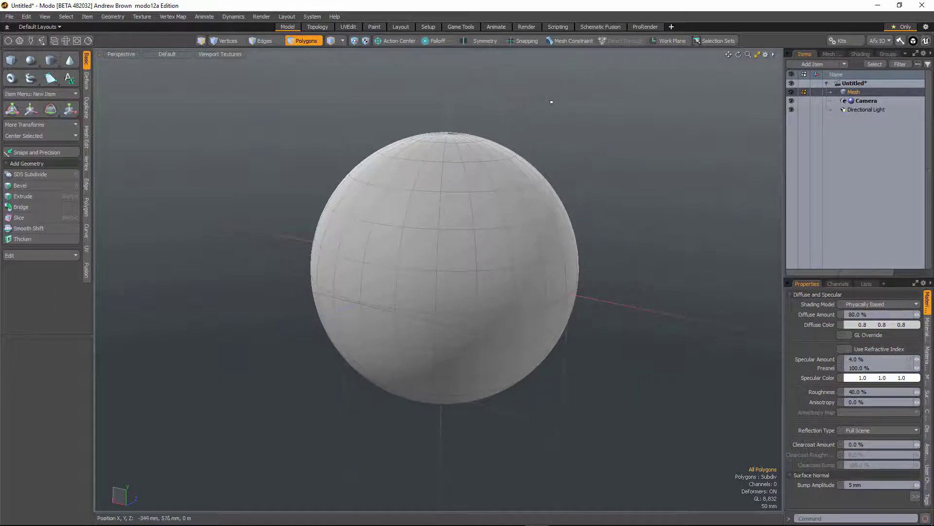
pyautogui.click(569, 42)
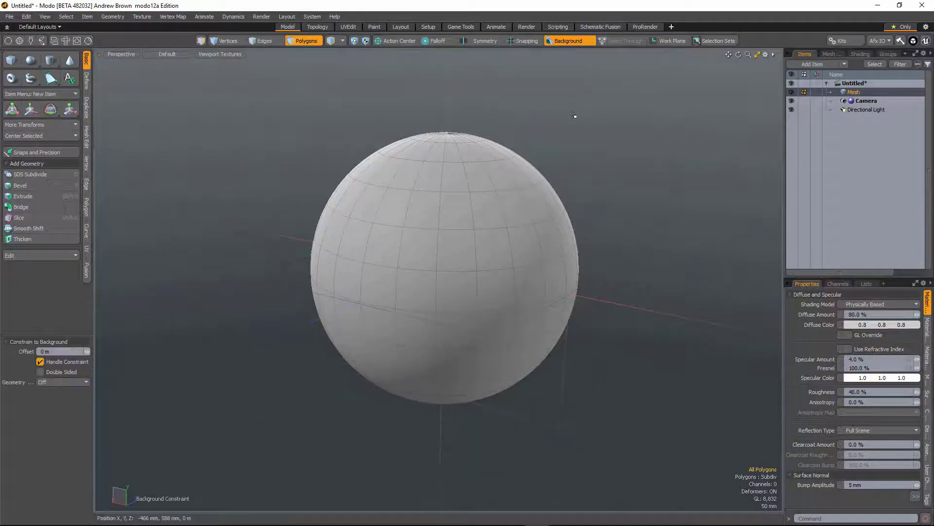
pyautogui.click(561, 41)
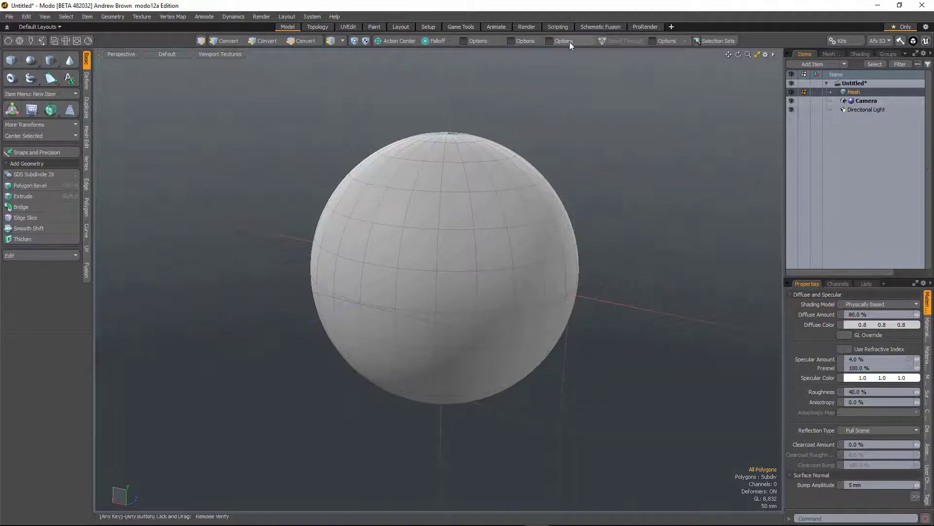
# - Try the Guide mesh constraint, and toggle the Background constraint on and off once more
pyautogui.rightClick(568, 43)
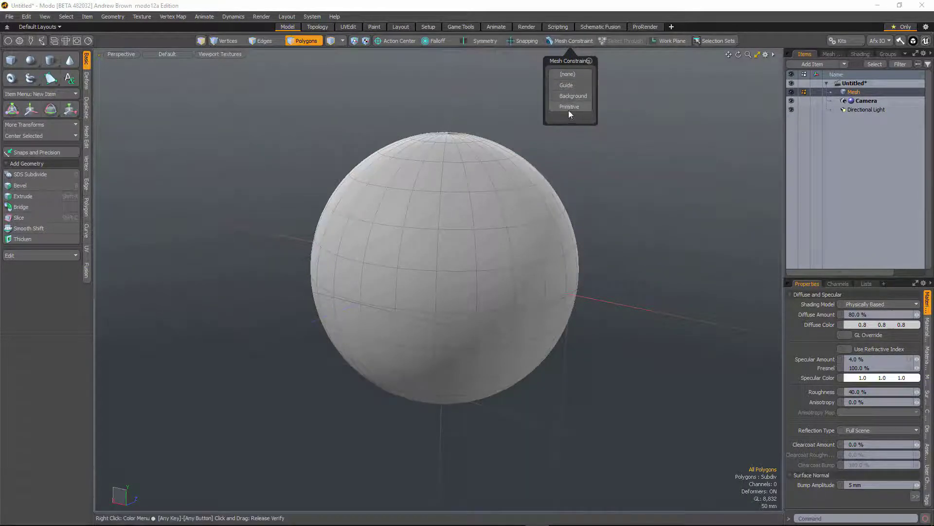
pyautogui.click(568, 86)
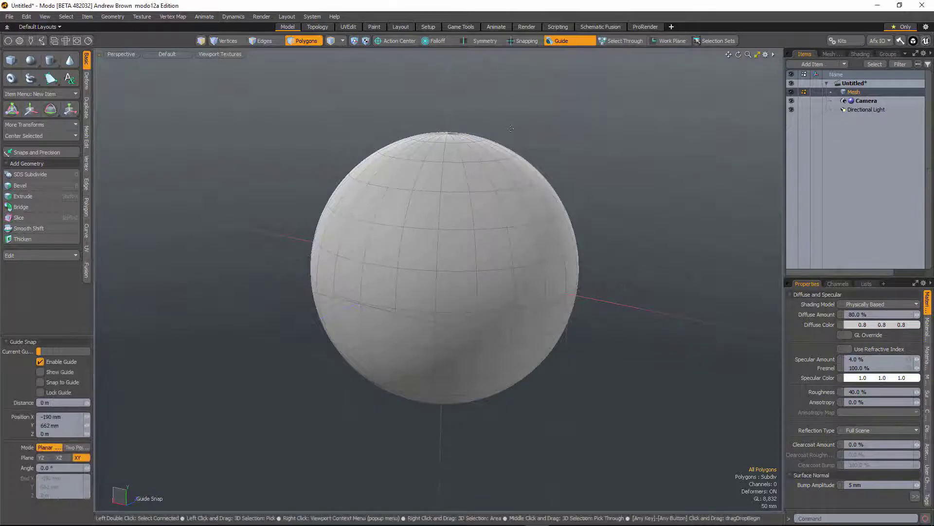
pyautogui.click(560, 42)
pyautogui.click(566, 41)
pyautogui.click(65, 345)
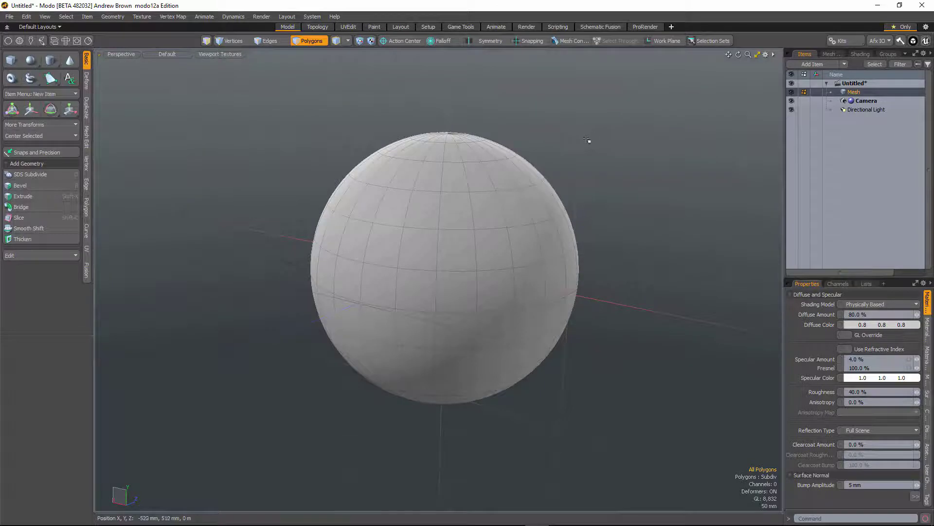
pyautogui.click(579, 40)
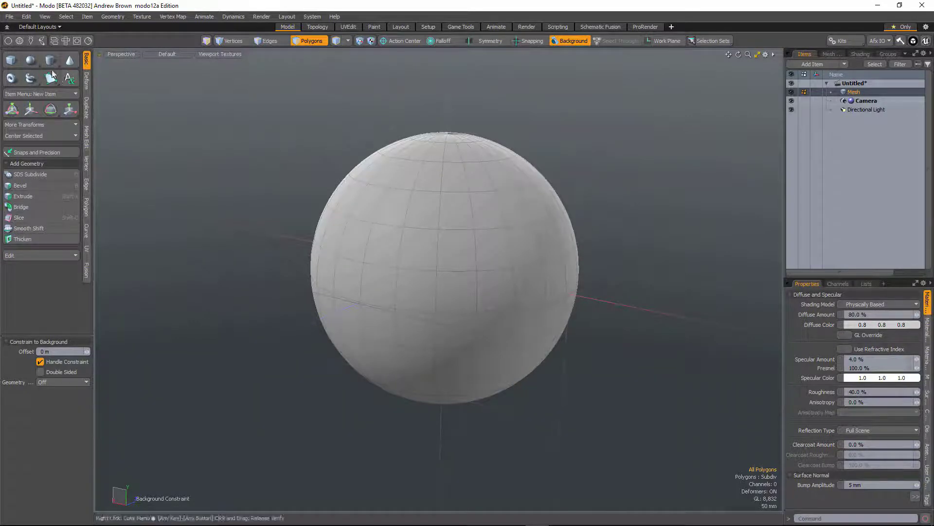
pyautogui.click(559, 42)
# - Open the floating Topology tool palette and choose the Topology Tweak tool
pyautogui.click(19, 41)
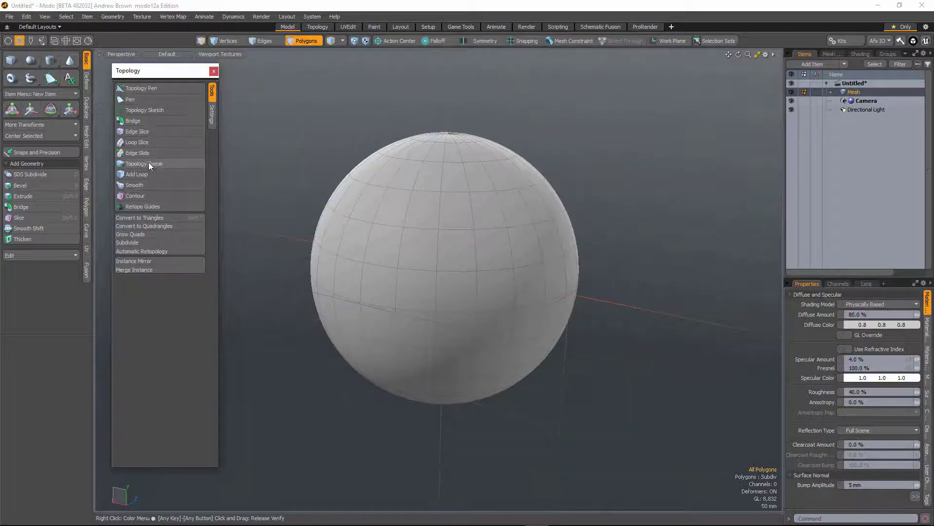
pyautogui.click(151, 163)
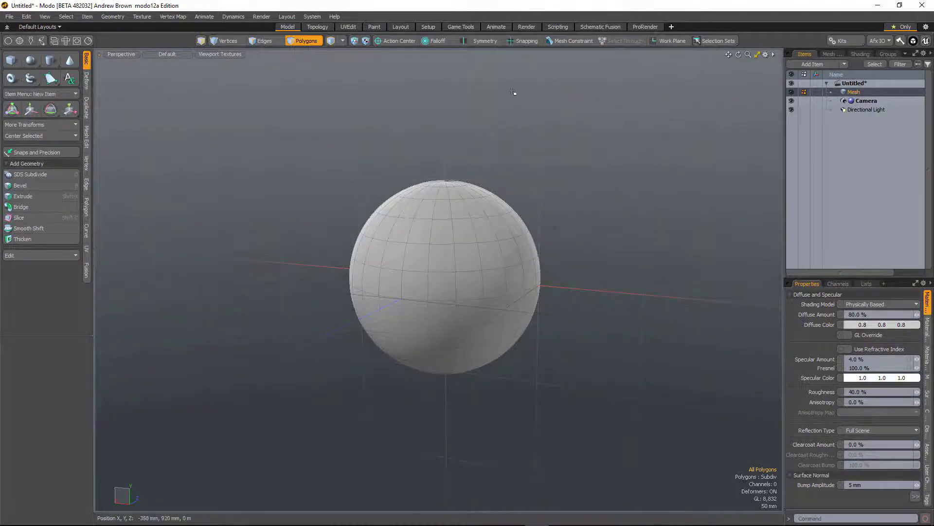
# - Select a patch of 12 polygons on the front of the sphere and align the work plane to it
pyautogui.keyDown('alt'); pyautogui.moveTo(475, 197); pyautogui.dragTo(484, 193); pyautogui.keyUp('alt')
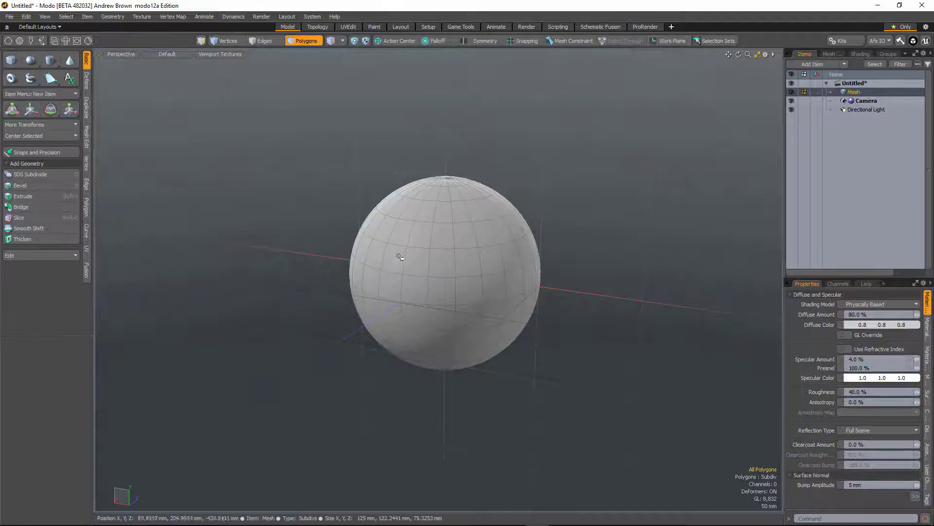
pyautogui.moveTo(428, 236)
pyautogui.mouseDown()
pyautogui.moveTo(405, 234)
pyautogui.moveTo(425, 265)
pyautogui.moveTo(422, 294)
pyautogui.moveTo(400, 308)
pyautogui.moveTo(374, 356)
pyautogui.mouseUp()
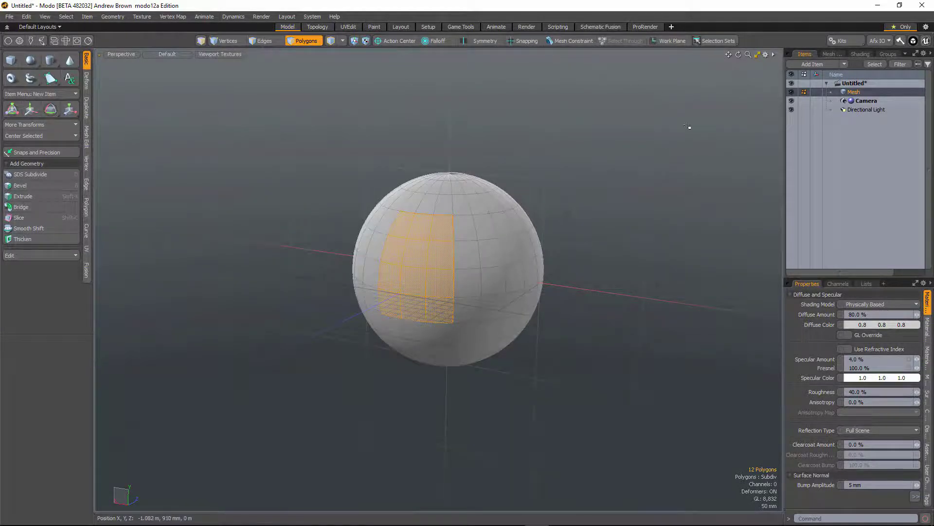
pyautogui.click(669, 41)
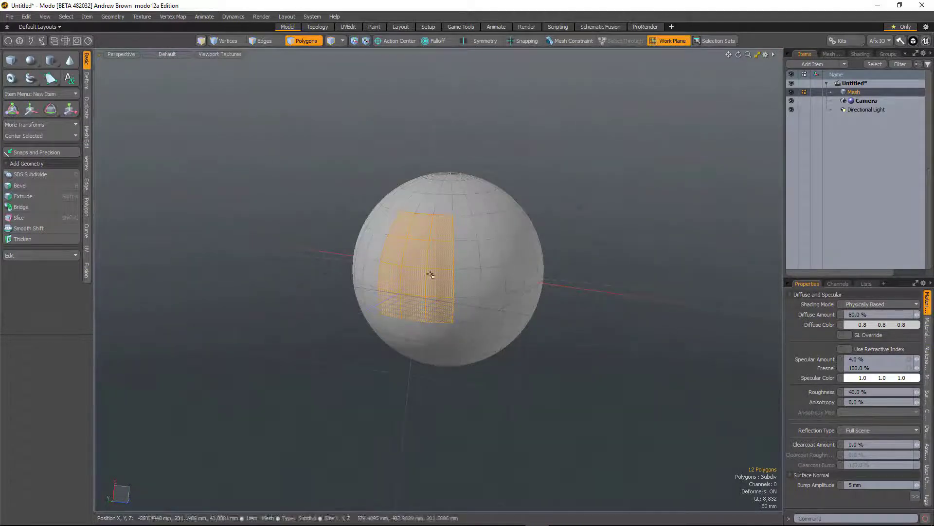
# - Reset the work plane and clear the polygon selection on the sphere
pyautogui.keyDown('alt'); pyautogui.moveTo(530, 369); pyautogui.dragTo(504, 349); pyautogui.keyUp('alt')
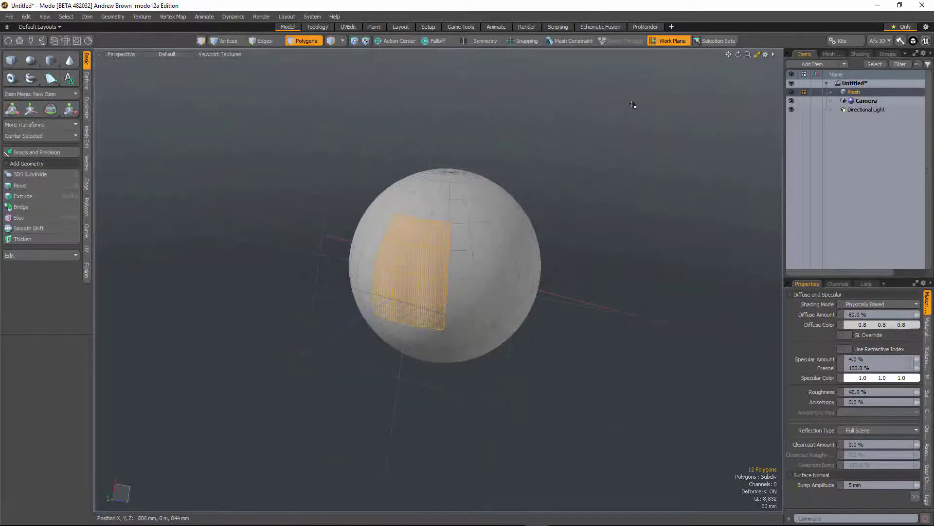
pyautogui.click(667, 41)
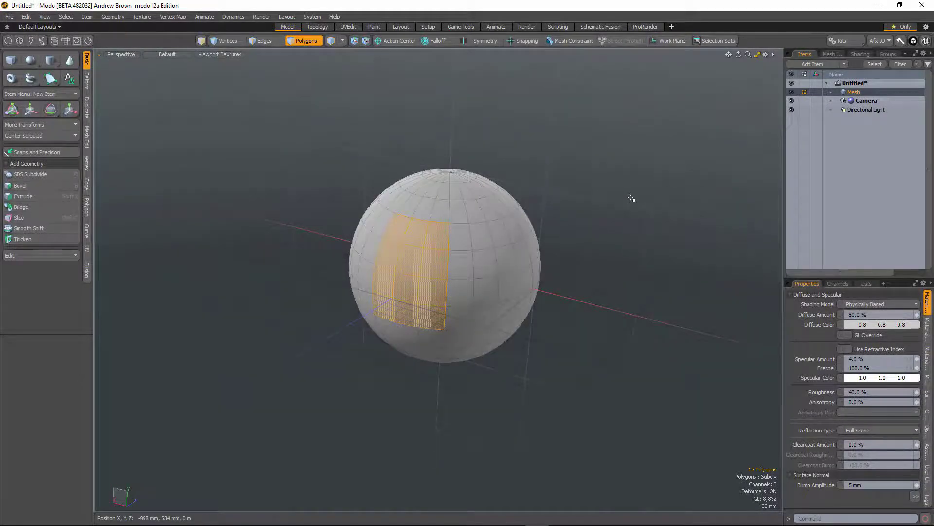
pyautogui.click(579, 200)
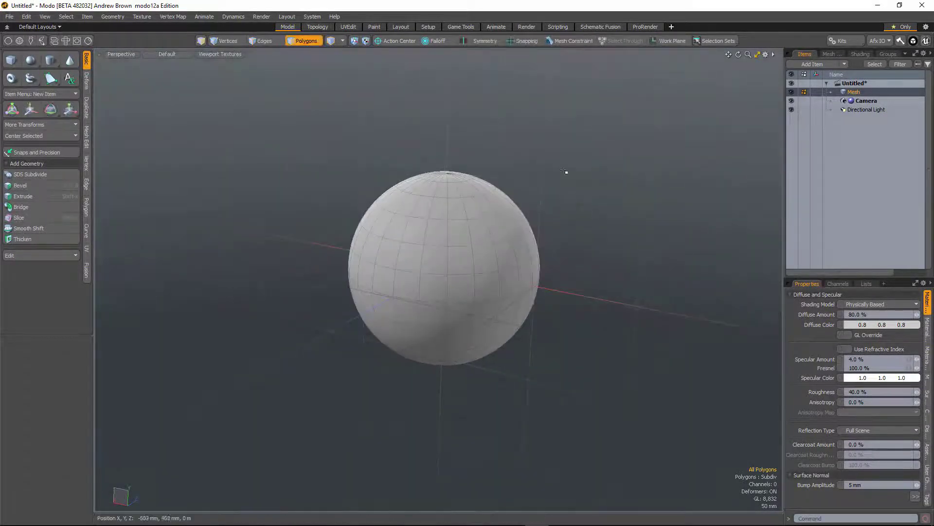
pyautogui.keyDown('alt'); pyautogui.moveTo(617, 183); pyautogui.dragTo(600, 189); pyautogui.keyUp('alt')
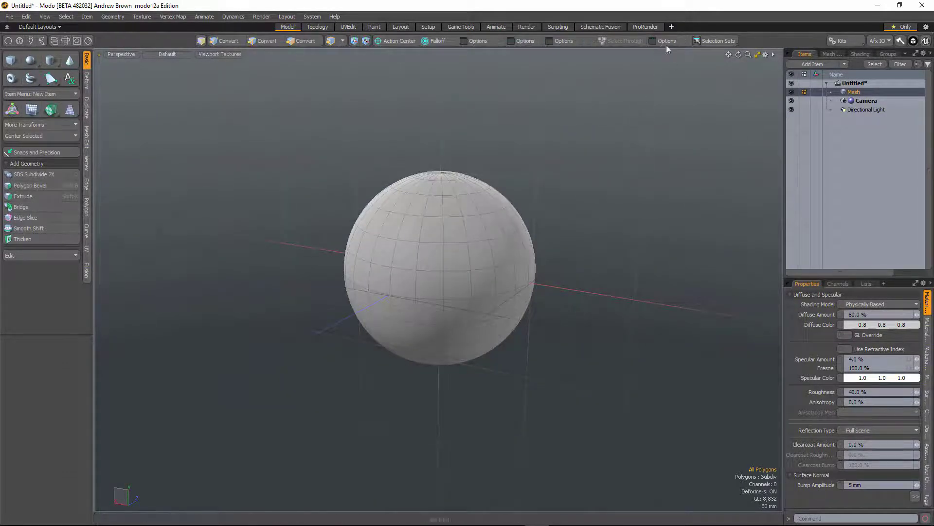
# - Rotate the work plane about the Y axis through the Work Plane options, and reset it
pyautogui.keyDown('ctrl'); pyautogui.click(669, 42); pyautogui.keyUp('ctrl')
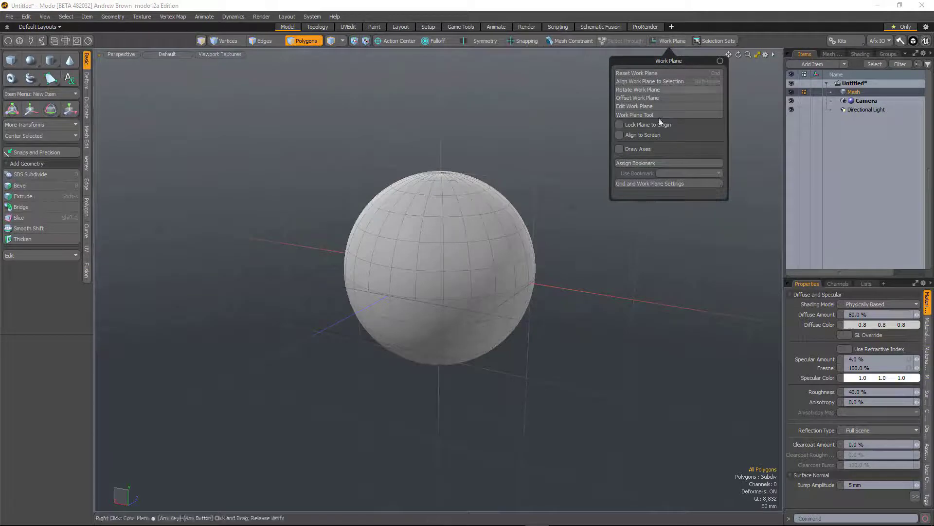
pyautogui.click(644, 89)
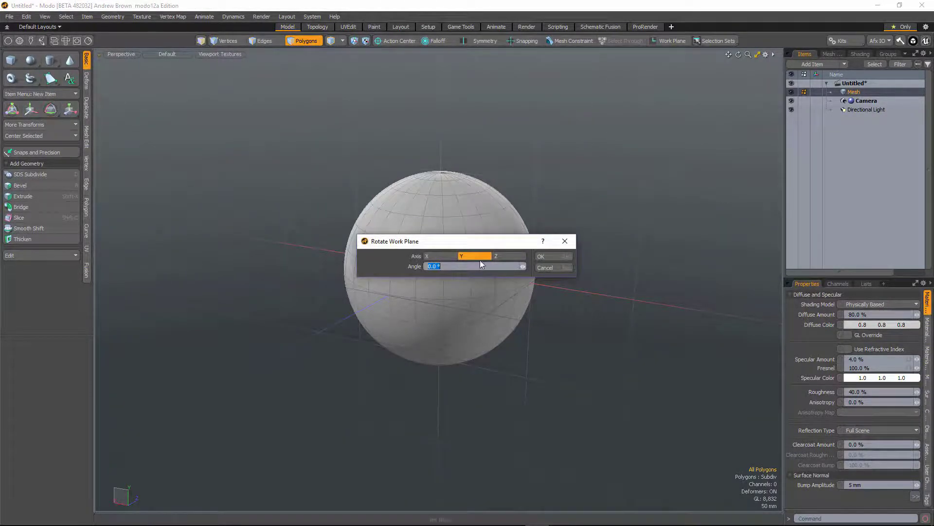
pyautogui.click(541, 255)
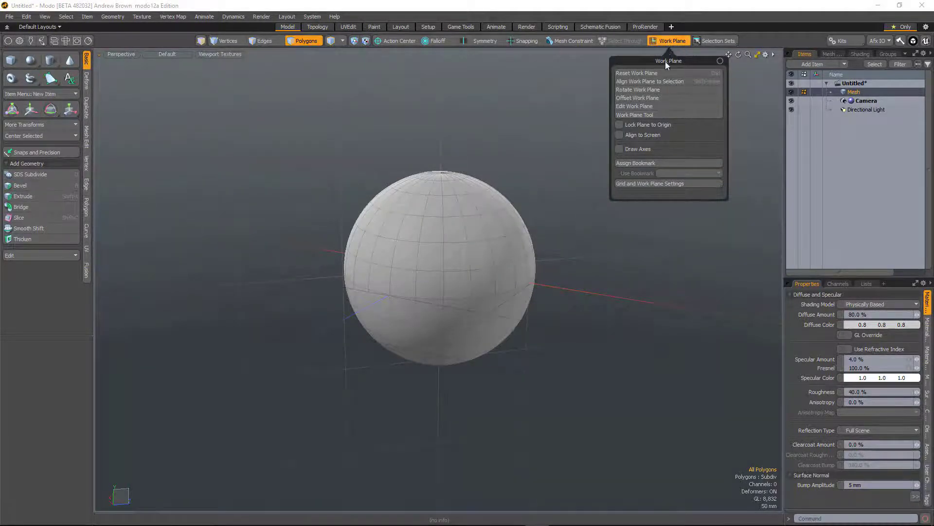
pyautogui.click(666, 39)
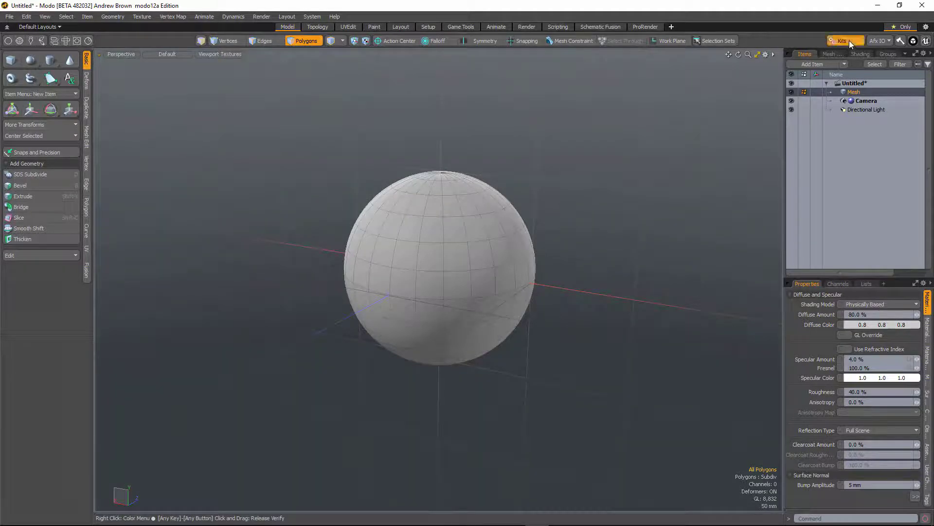
# - Float the Kits palette over the viewport and bring up its list of kits that can be enabled or disabled
pyautogui.click(846, 40)
pyautogui.moveTo(846, 60); pyautogui.dragTo(681, 89)
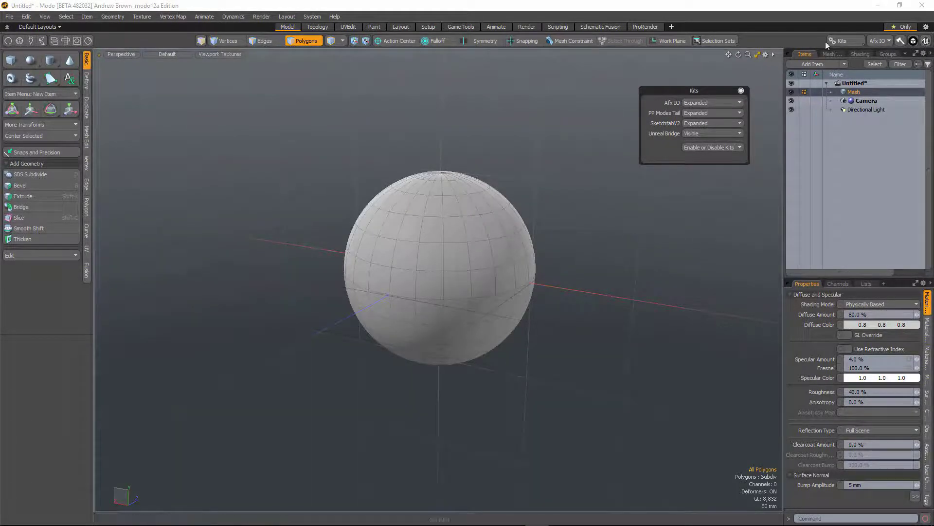
pyautogui.click(737, 147)
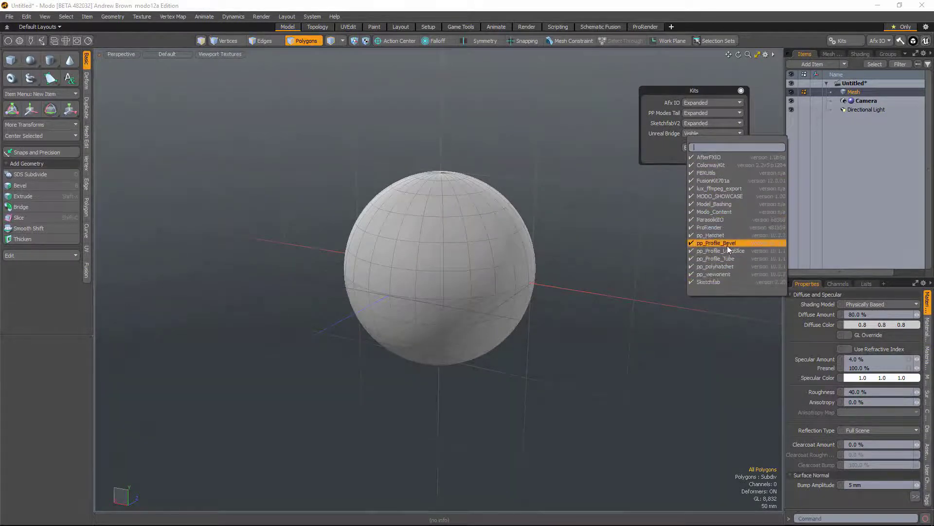
pyautogui.click(656, 147)
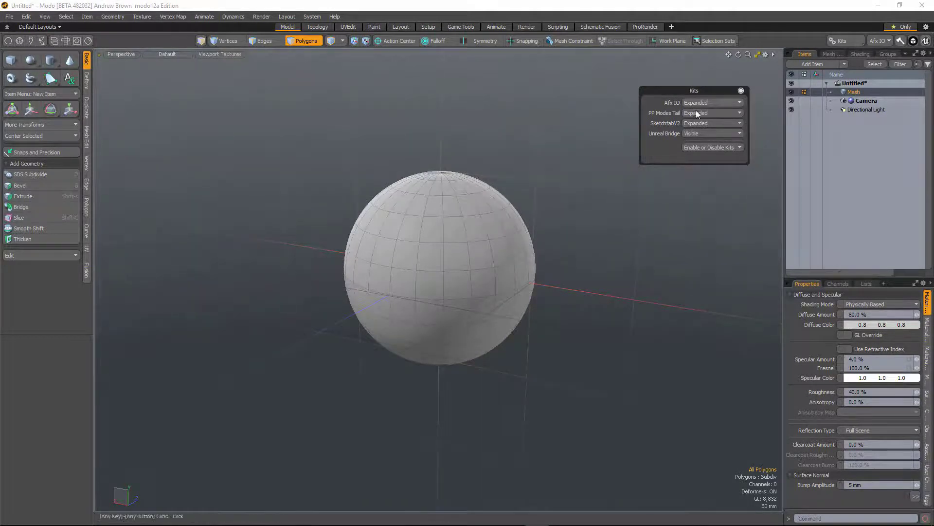
# - Set the Unreal Bridge kit to Hidden, restore it to Visible, and bring up the SketchfabV2 display options
pyautogui.click(721, 136)
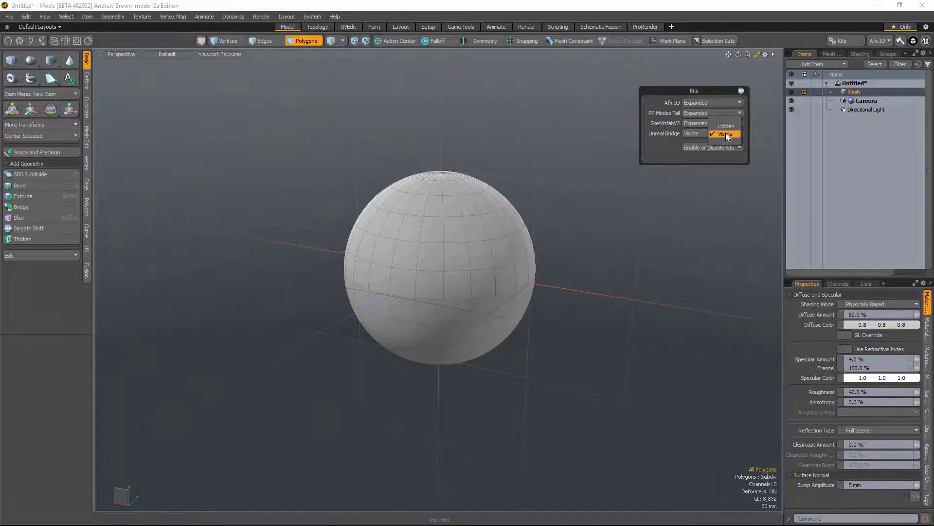
pyautogui.click(727, 127)
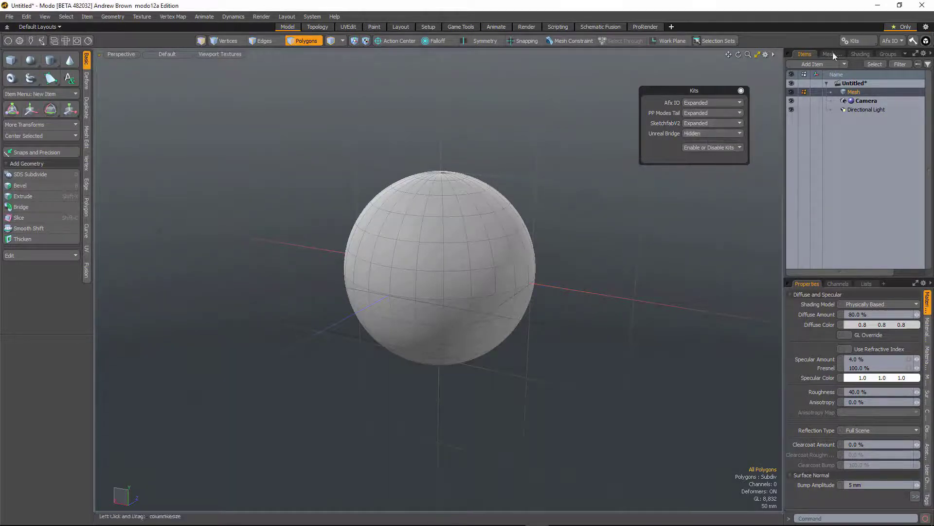
pyautogui.click(716, 131)
pyautogui.click(715, 139)
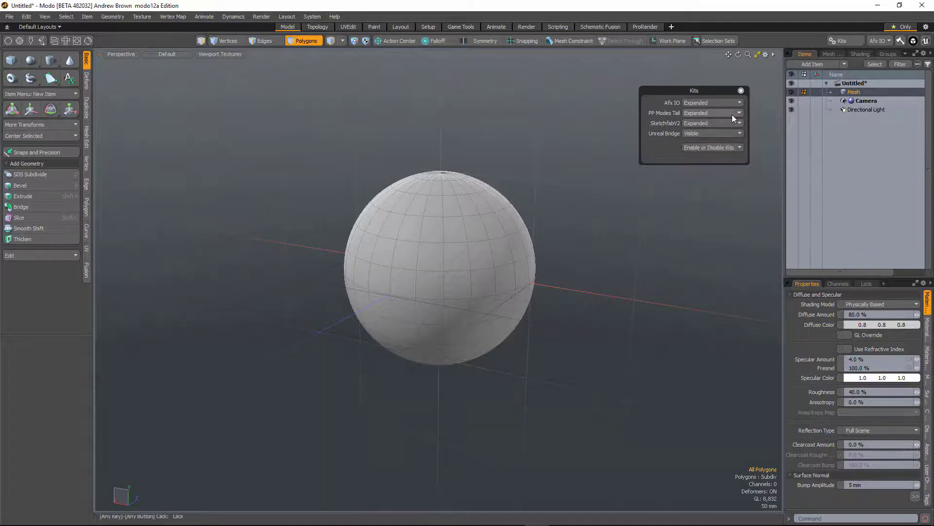
pyautogui.click(724, 124)
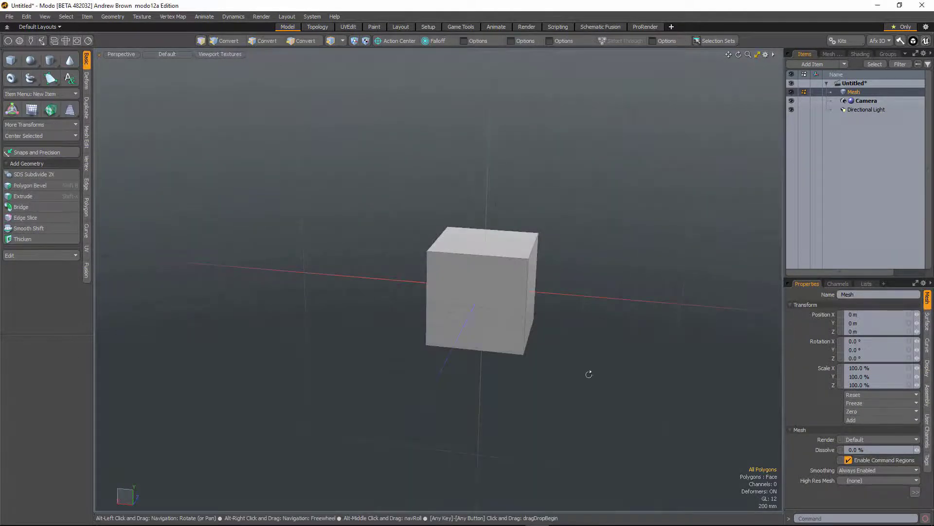
# - Move the cube freely with the Move tool by about 215 mm in X and 160 mm in Y
pyautogui.keyDown('alt'); pyautogui.moveTo(589, 375); pyautogui.dragTo(611, 374); pyautogui.keyUp('alt')
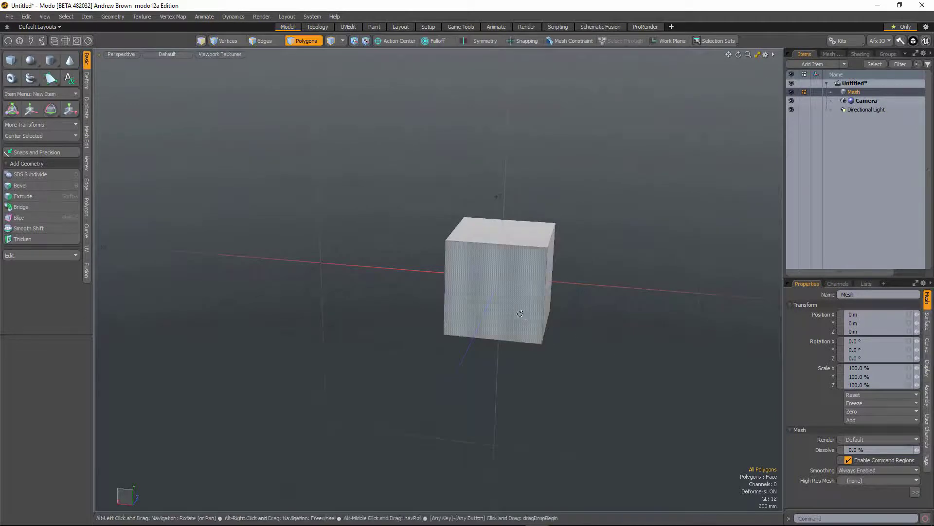
pyautogui.keyDown('alt'); pyautogui.moveTo(480, 314); pyautogui.dragTo(438, 305); pyautogui.keyUp('alt')
pyautogui.press('w')
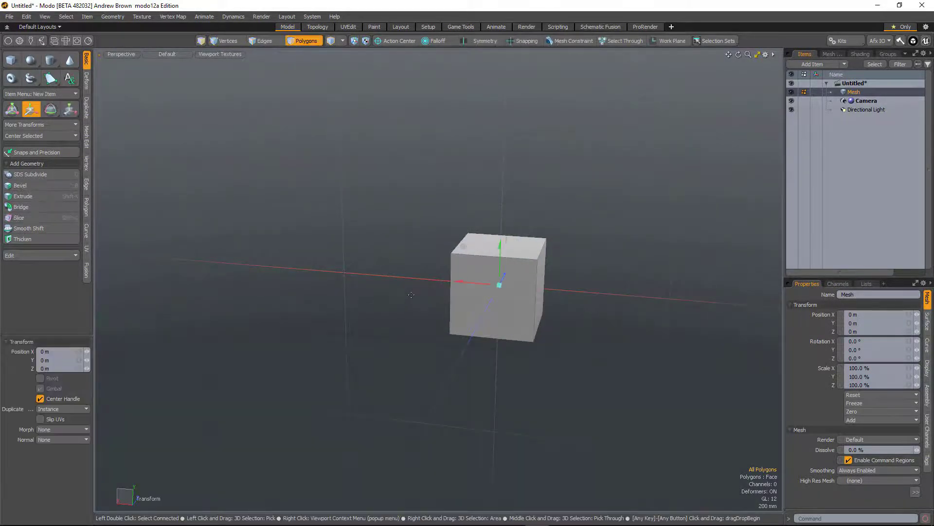
pyautogui.keyDown('alt'); pyautogui.keyDown('shift'); pyautogui.moveTo(486, 345); pyautogui.dragTo(471, 327); pyautogui.keyUp('shift'); pyautogui.keyUp('alt')
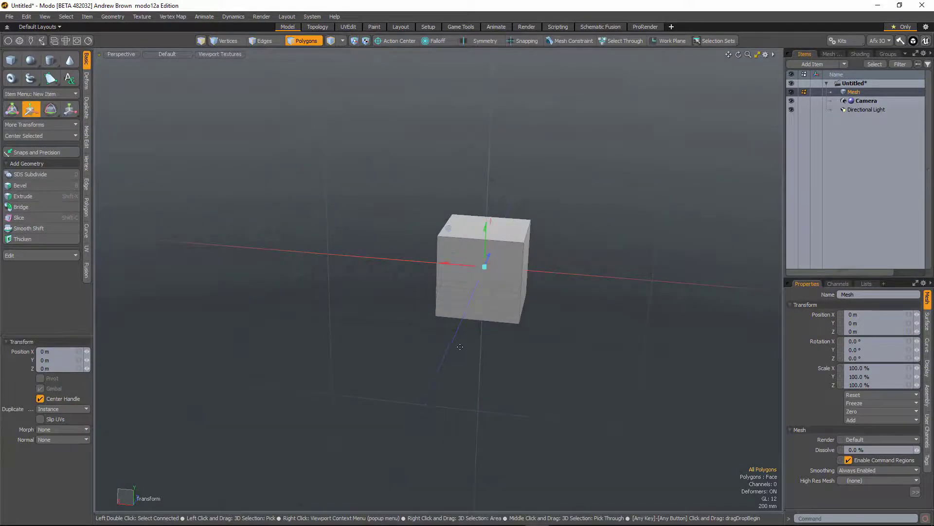
pyautogui.moveTo(335, 322); pyautogui.dragTo(482, 380)
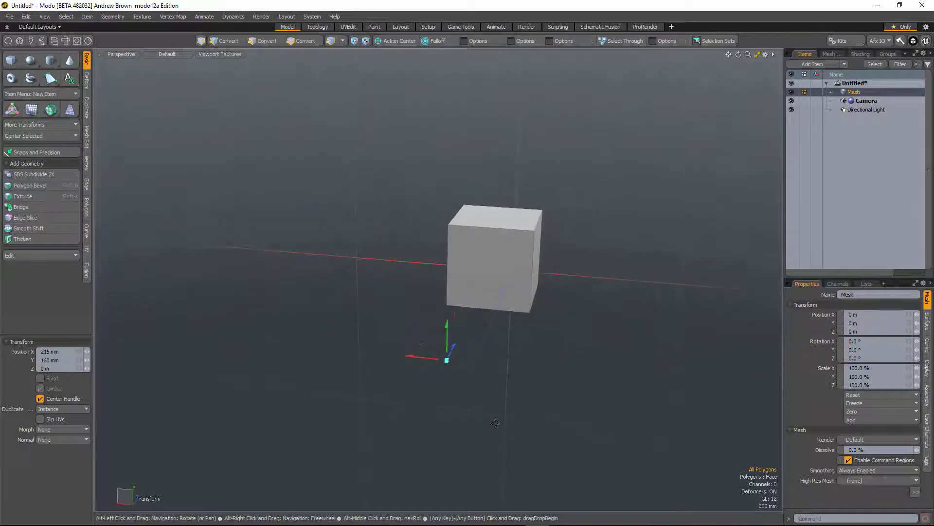
# - Move the cube about -115 mm, constrained to the X axis
pyautogui.press('ctrl')
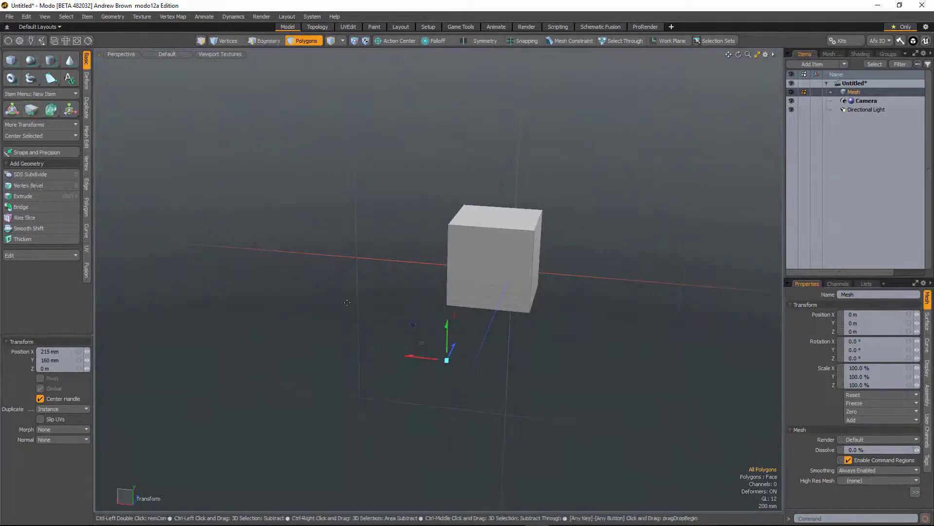
pyautogui.moveTo(337, 291); pyautogui.dragTo(324, 314)
pyautogui.keyDown('alt'); pyautogui.moveTo(442, 375); pyautogui.dragTo(481, 381); pyautogui.keyUp('alt')
pyautogui.keyDown('alt'); pyautogui.keyDown('shift'); pyautogui.moveTo(404, 368); pyautogui.dragTo(452, 377); pyautogui.keyUp('shift'); pyautogui.keyUp('alt')
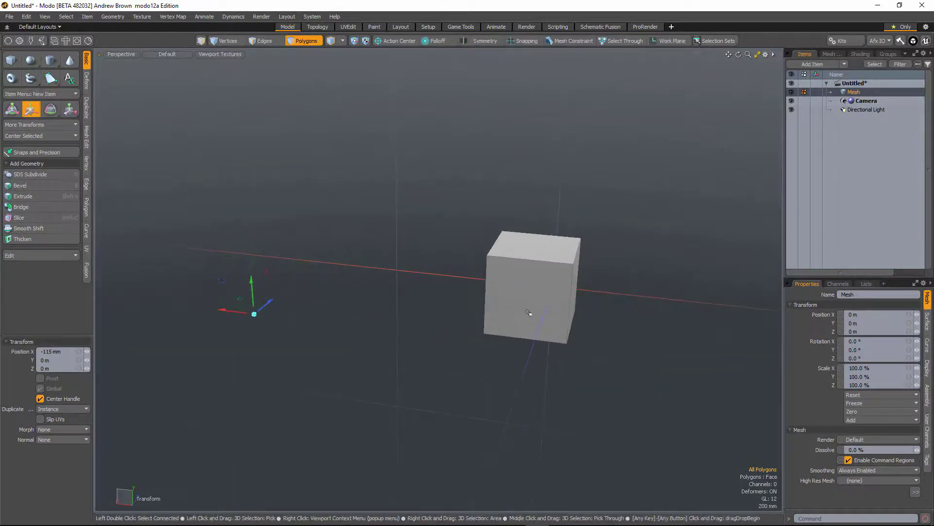
# - Select the whole cube and place a duplicate of it well apart along the X axis, clearing the selection
pyautogui.press('space')
pyautogui.doubleClick(528, 308)
pyautogui.press('w')
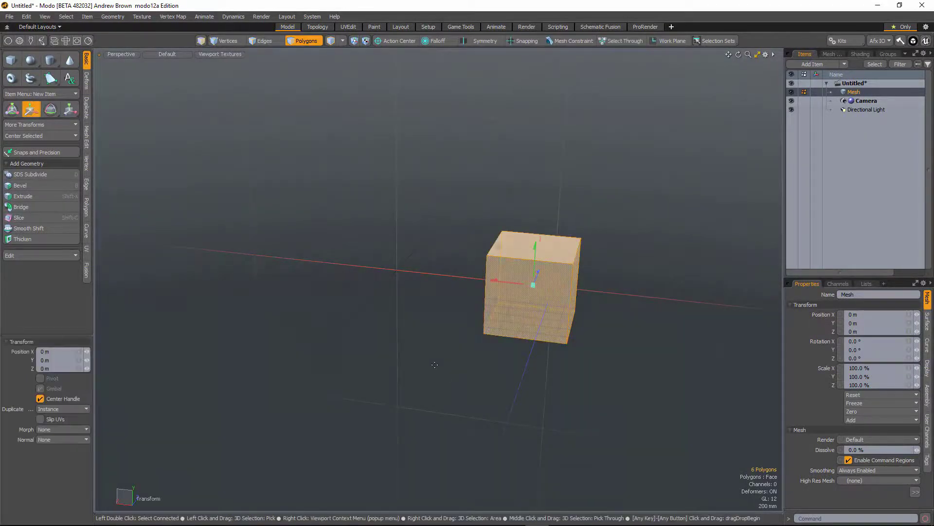
pyautogui.moveTo(449, 344); pyautogui.dragTo(402, 425)
pyautogui.press('space')
pyautogui.click(408, 348)
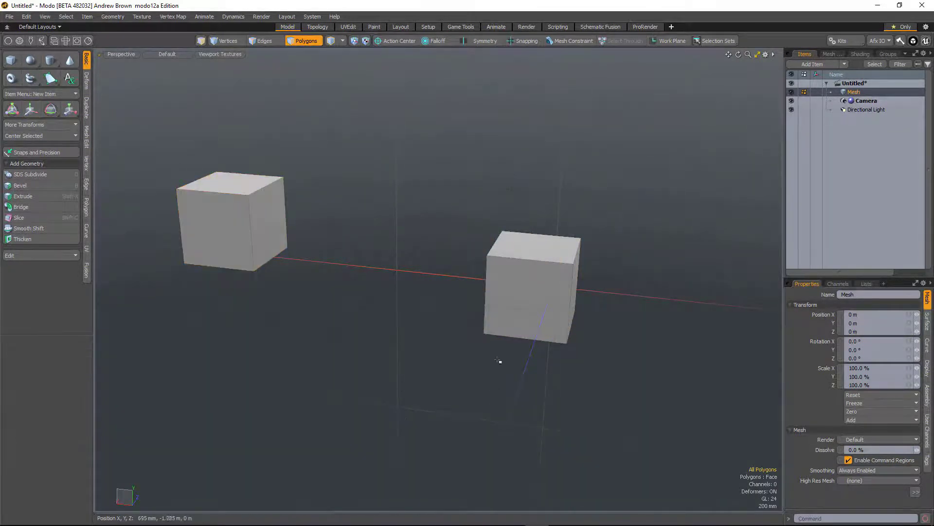
# - Move both cubes together about 170 mm along the Z axis with nothing selected
pyautogui.keyDown('alt'); pyautogui.keyDown('shift'); pyautogui.moveTo(416, 352); pyautogui.dragTo(442, 342); pyautogui.keyUp('shift'); pyautogui.keyUp('alt')
pyautogui.press('w')
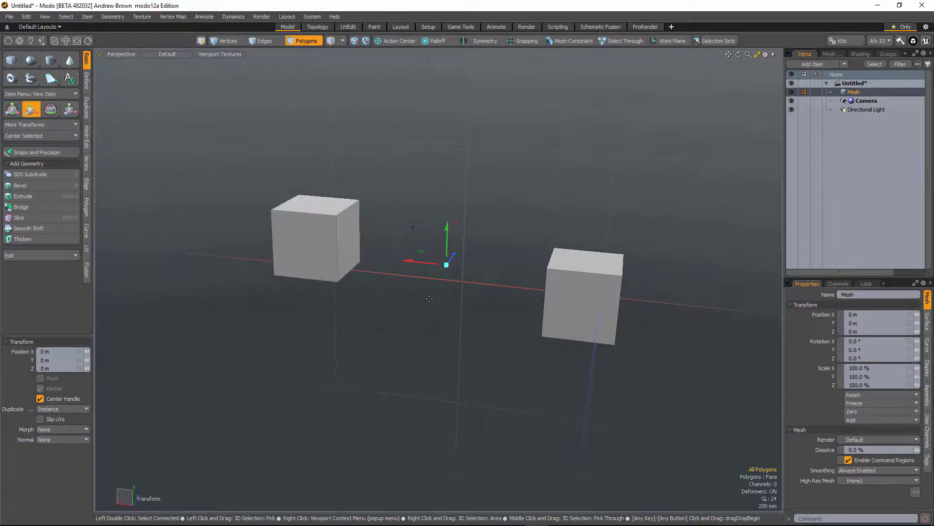
pyautogui.moveTo(455, 254); pyautogui.dragTo(438, 270)
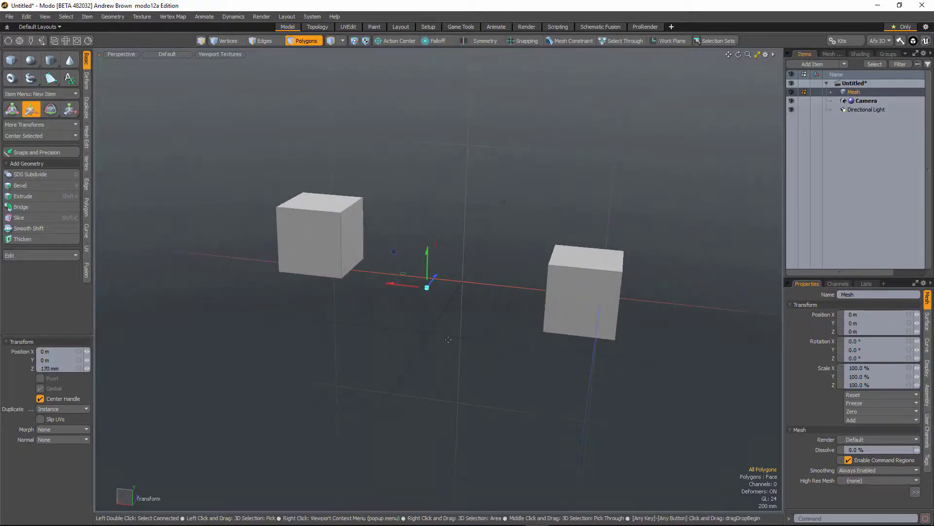
pyautogui.keyDown('alt'); pyautogui.moveTo(395, 423); pyautogui.dragTo(482, 319); pyautogui.keyUp('alt')
pyautogui.press('space')
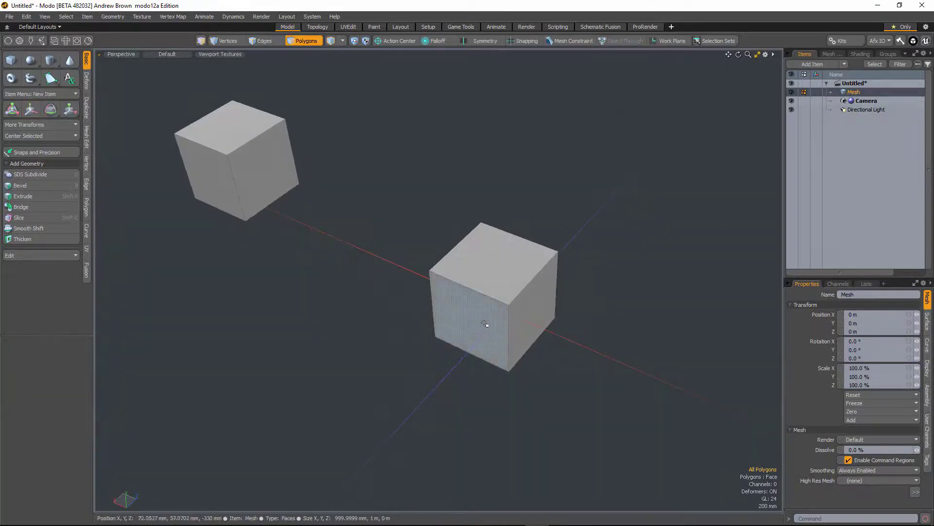
# - Rotate the near cube to a freehand tilt and delete the duplicate cube
pyautogui.scroll(3, 503, 326)
pyautogui.press('e')
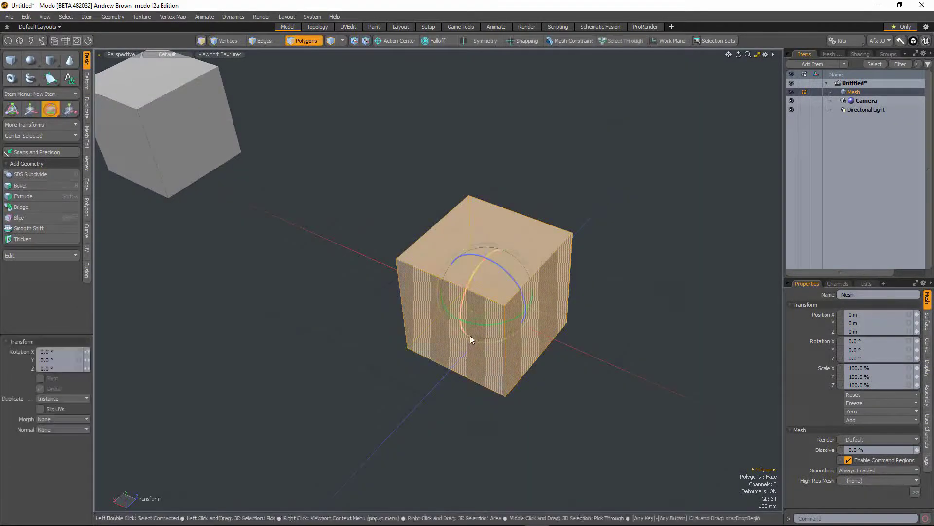
pyautogui.keyDown('alt'); pyautogui.moveTo(465, 304); pyautogui.dragTo(384, 210); pyautogui.keyUp('alt')
pyautogui.press('space')
pyautogui.click(384, 211)
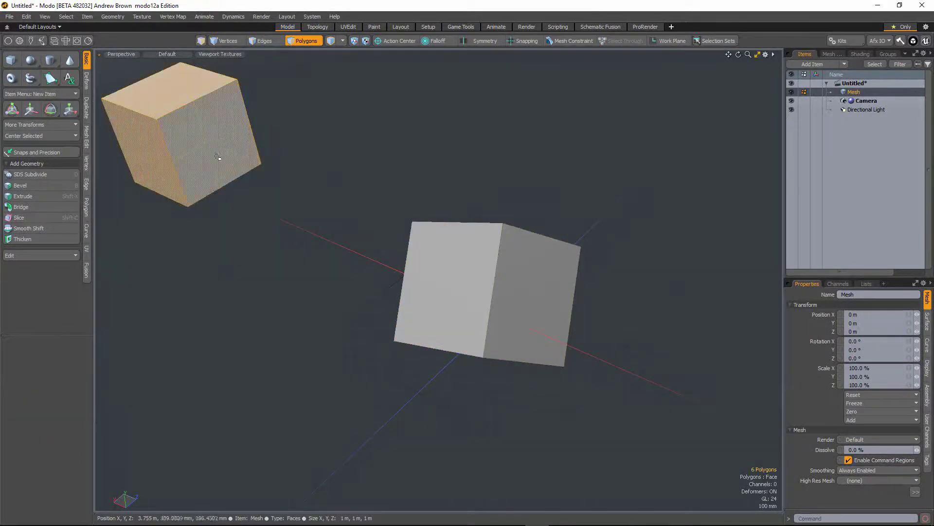
pyautogui.press('Delete')
# - Set the action center to Screen and move the tilted cube about 10 mm in X and 5 mm in Y
pyautogui.keyDown('alt'); pyautogui.moveTo(361, 316); pyautogui.dragTo(407, 362); pyautogui.keyUp('alt')
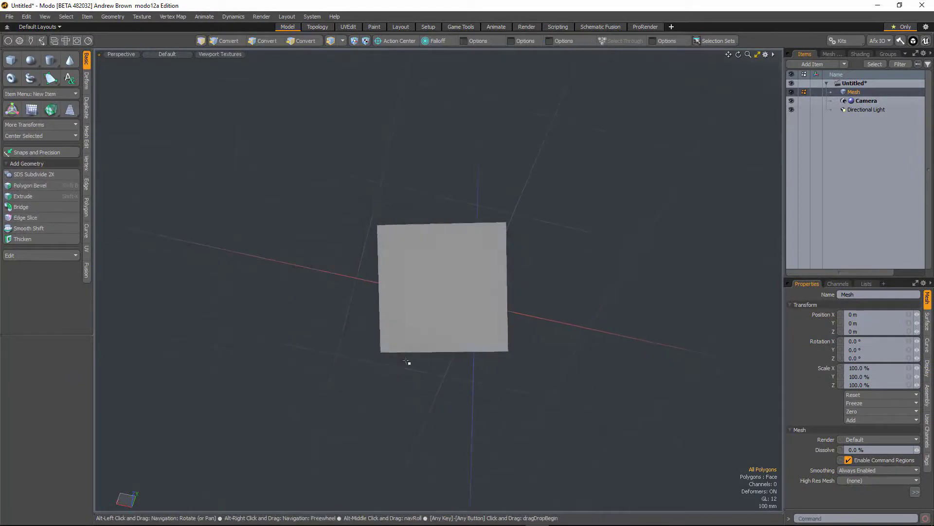
pyautogui.press('w')
pyautogui.click(393, 41)
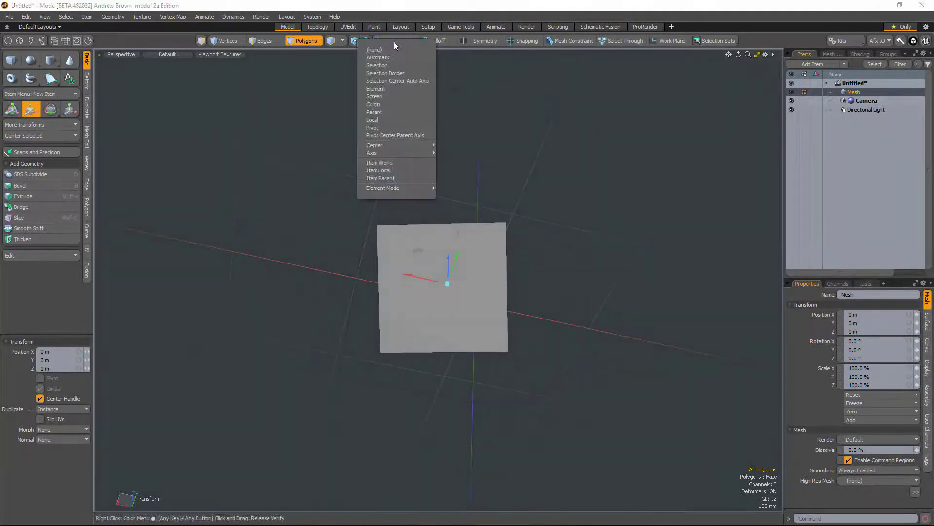
pyautogui.click(387, 97)
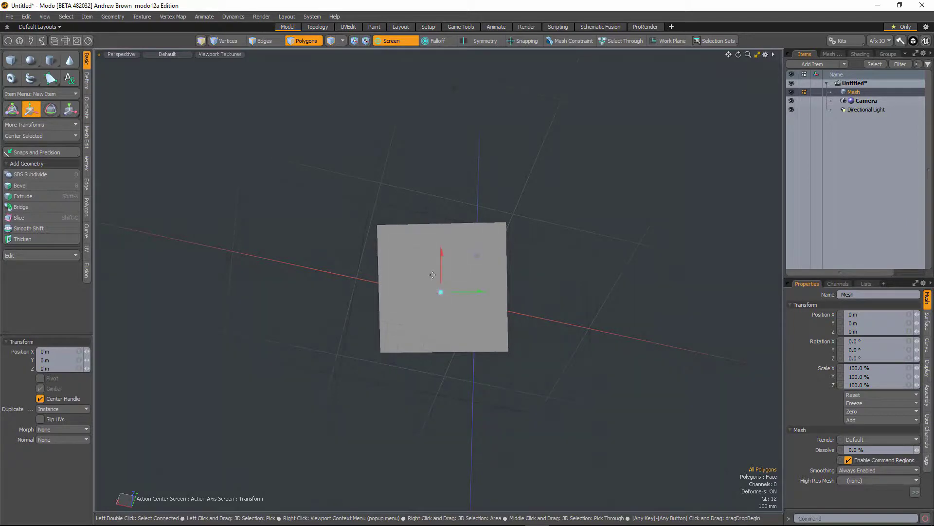
pyautogui.moveTo(401, 288); pyautogui.dragTo(466, 290)
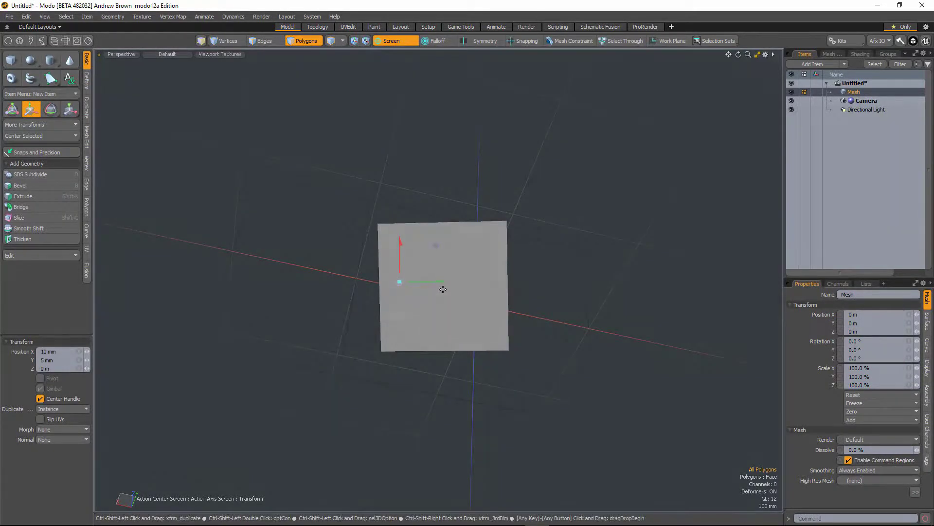
pyautogui.moveTo(399, 282)
pyautogui.mouseDown()
pyautogui.moveTo(346, 281)
pyautogui.moveTo(398, 282)
pyautogui.mouseUp()
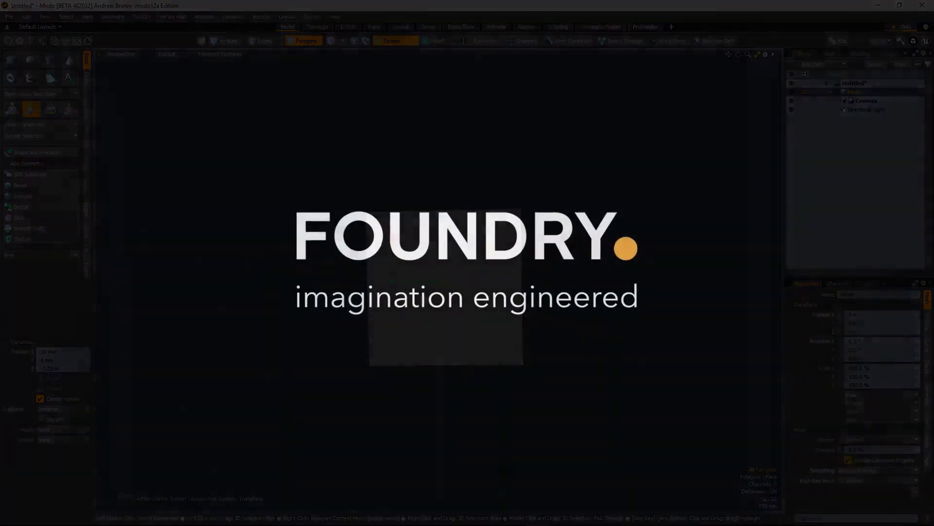